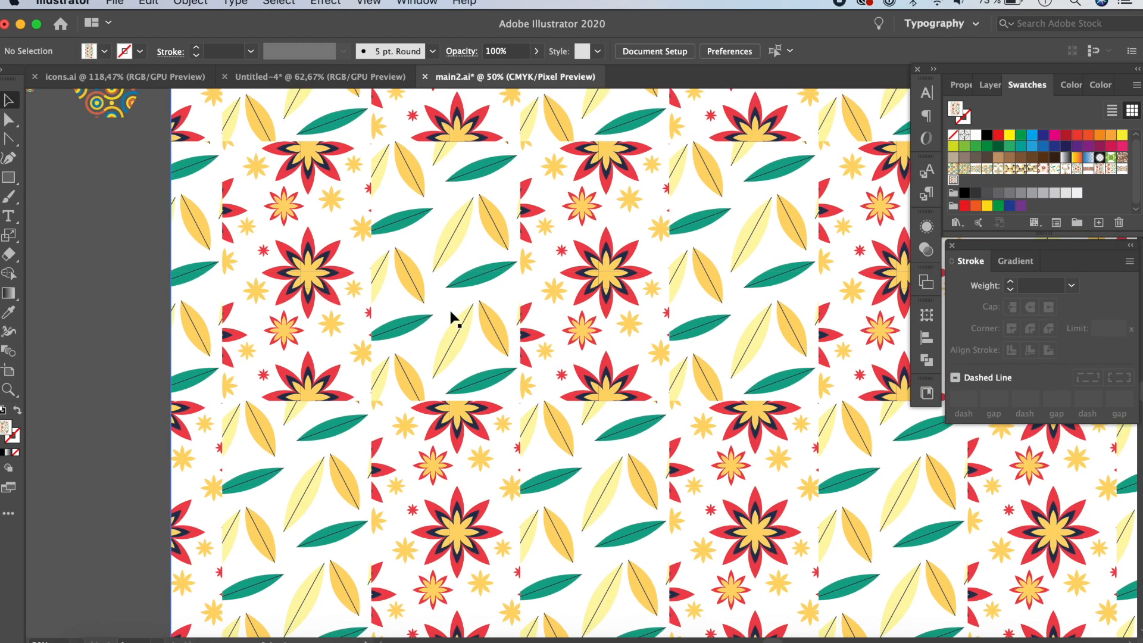
scroll(464, 268, right, 5)
scroll(476, 226, down, 1)
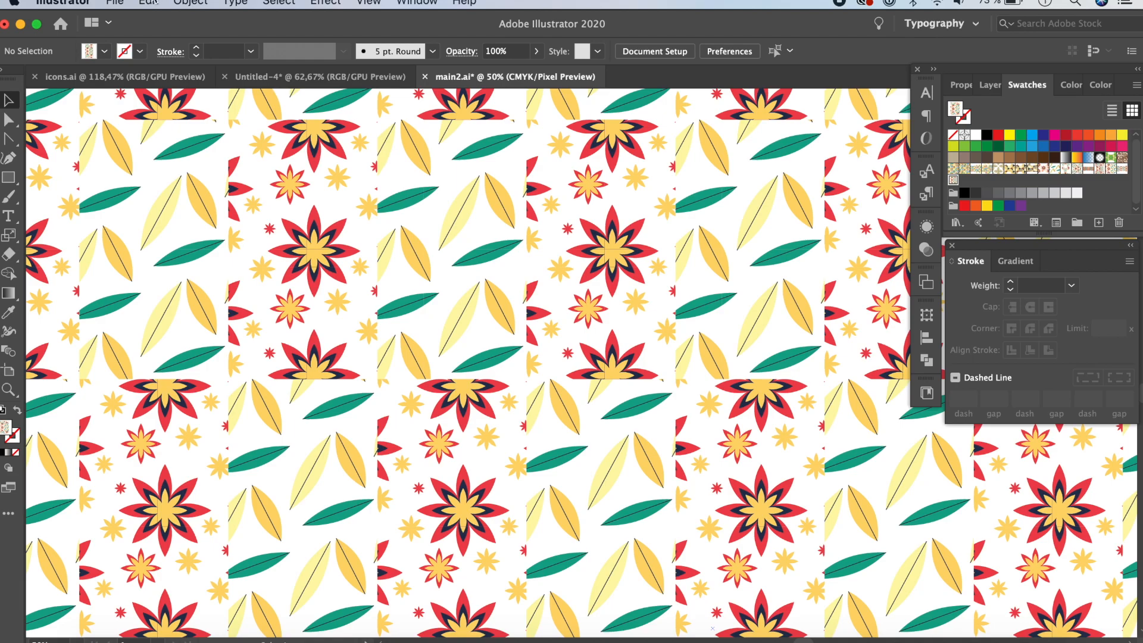
Create a new 5 x 5 in RGB document with raster effects set to Medium (150 ppi).
click(116, 5)
click(128, 19)
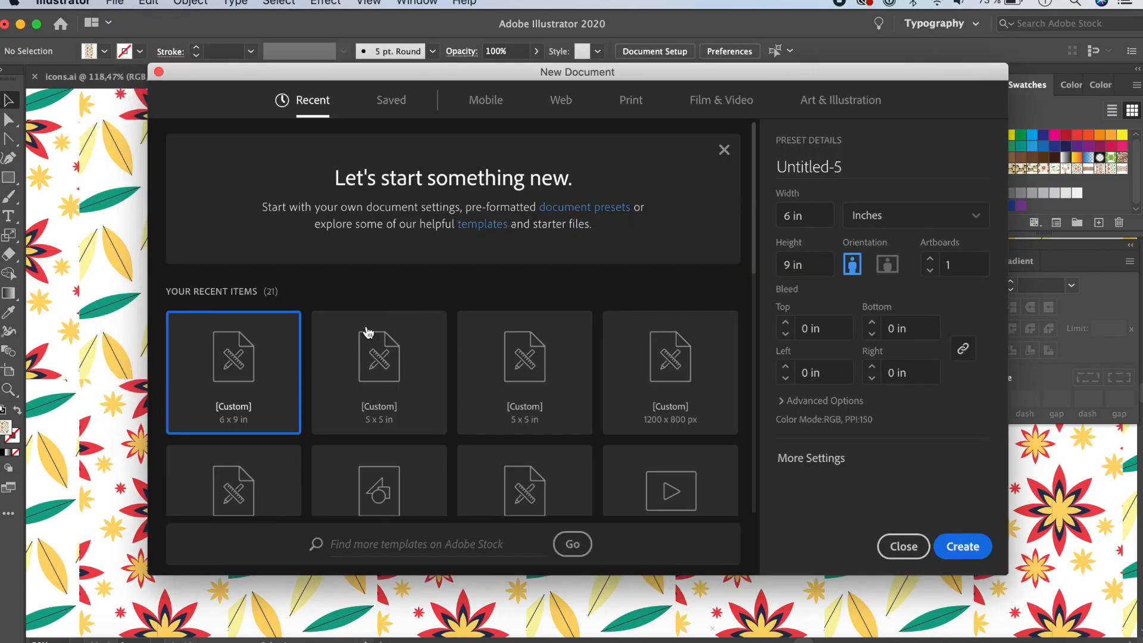
click(382, 400)
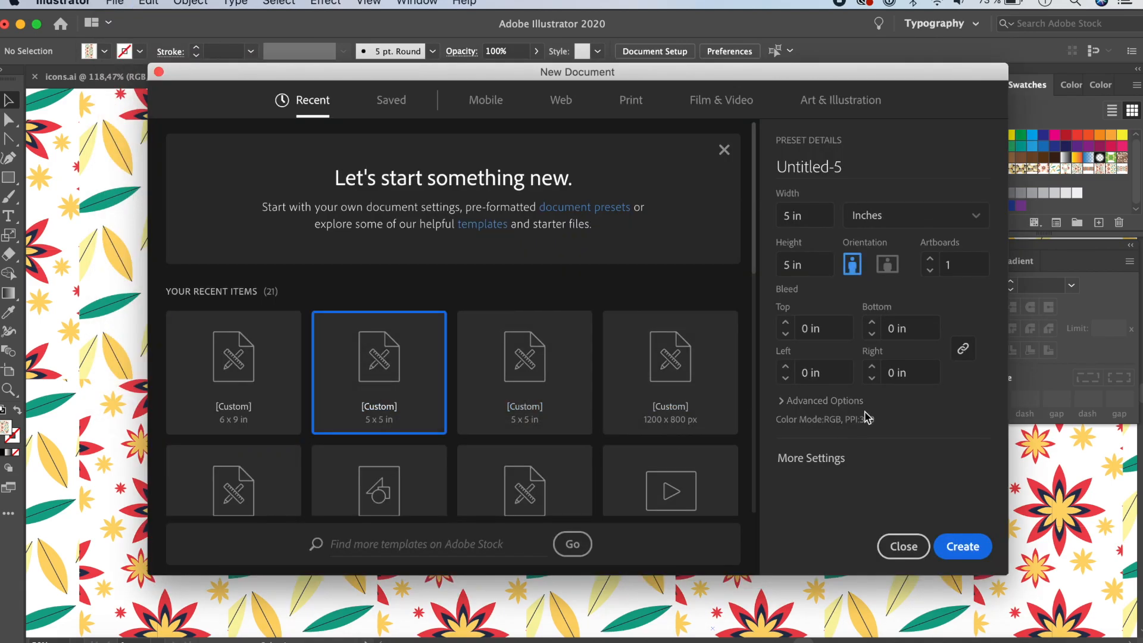
click(837, 402)
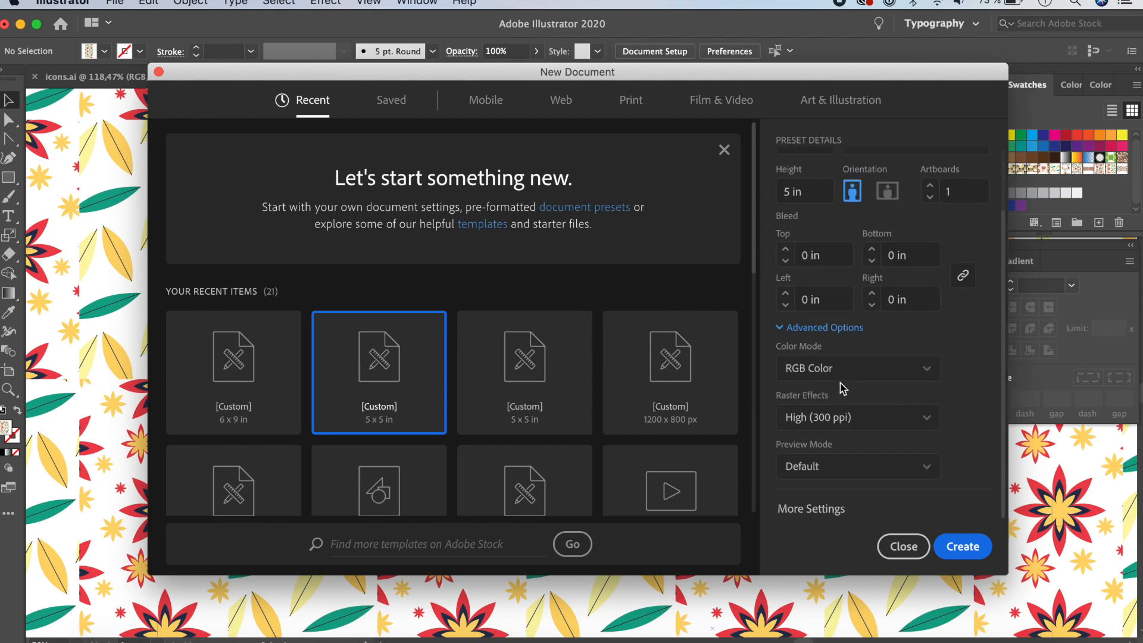
click(868, 422)
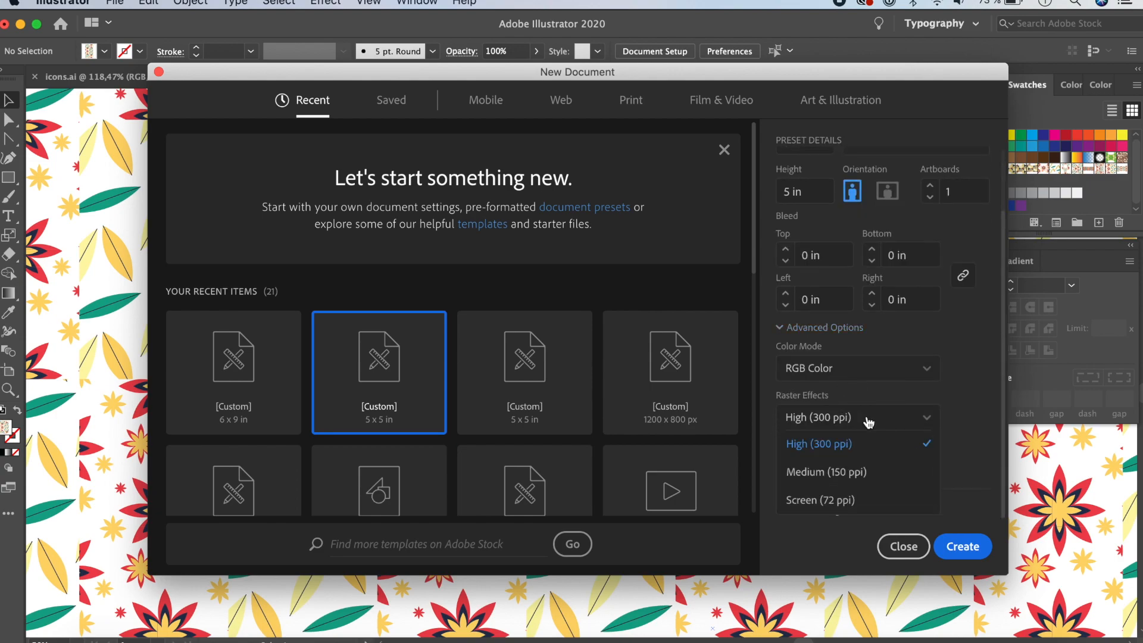
click(837, 474)
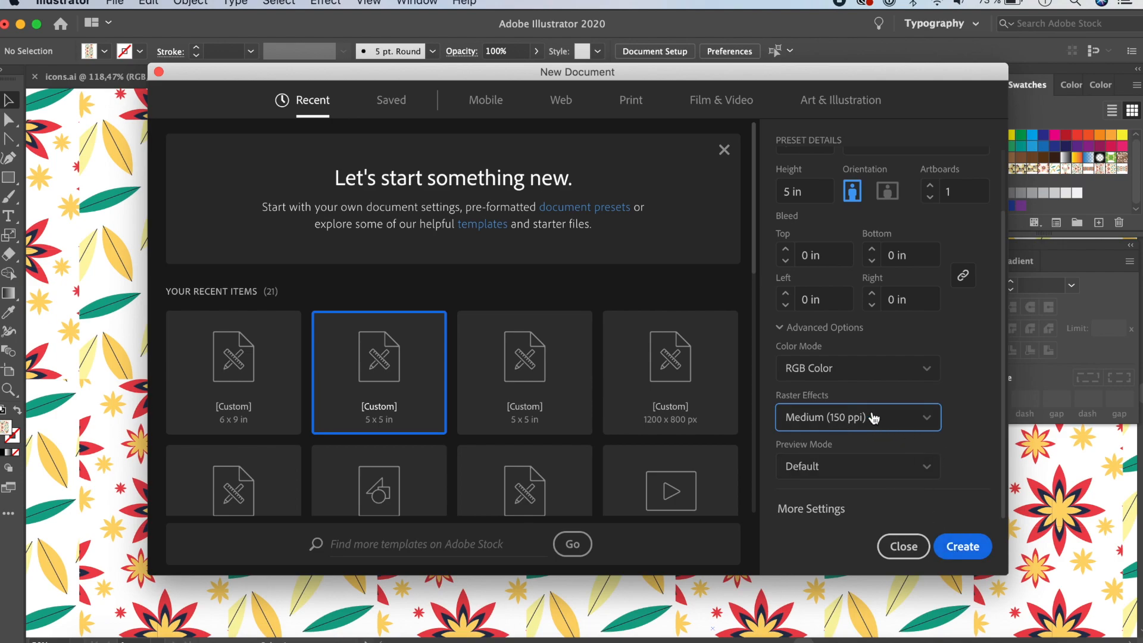
click(961, 547)
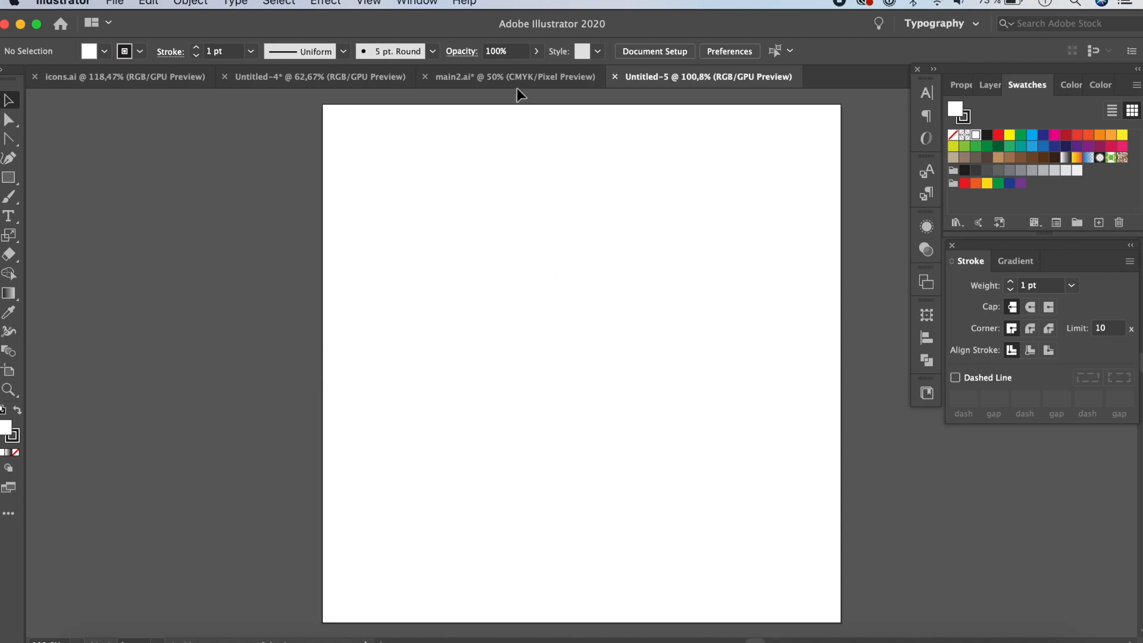
Draw a tall, narrow ellipse about 0.47 in wide and 1.42 in high in the artboard's upper-left area.
click(8, 177)
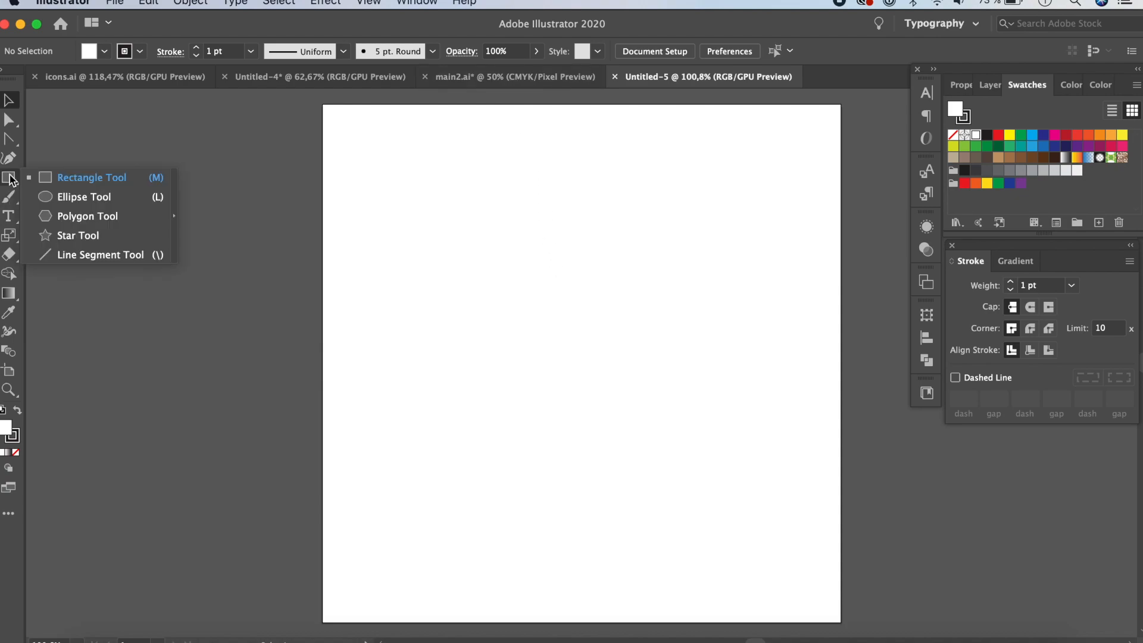
click(91, 196)
drag(415, 177, 464, 323)
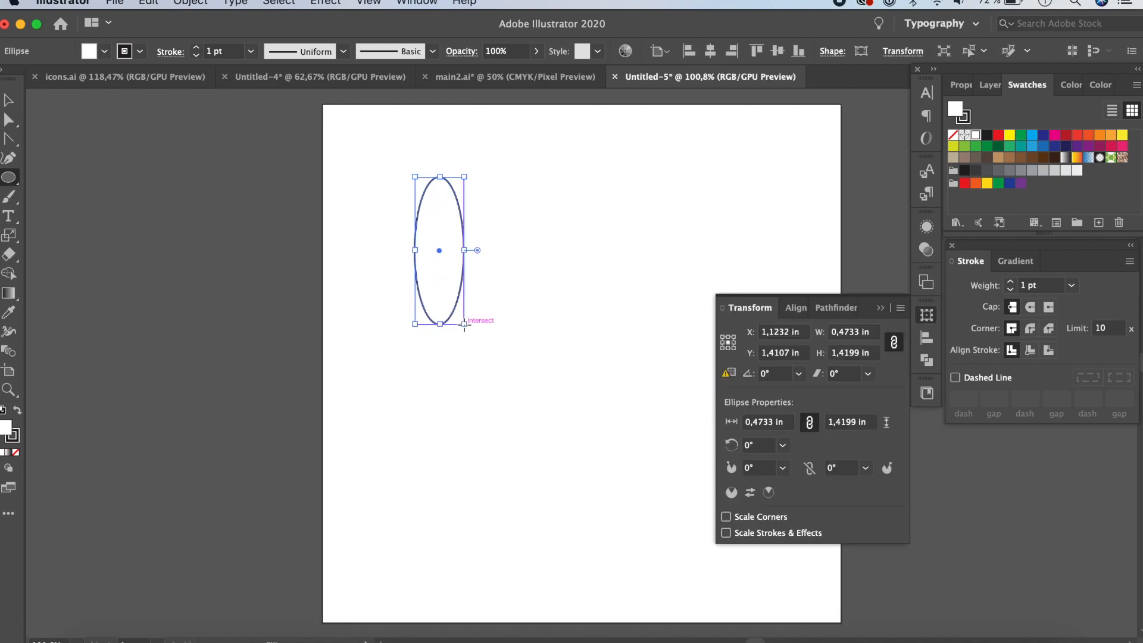
click(879, 309)
Convert the ellipse's top and bottom anchor points to sharp corners with the Anchor Point Tool to form a leaf.
click(9, 158)
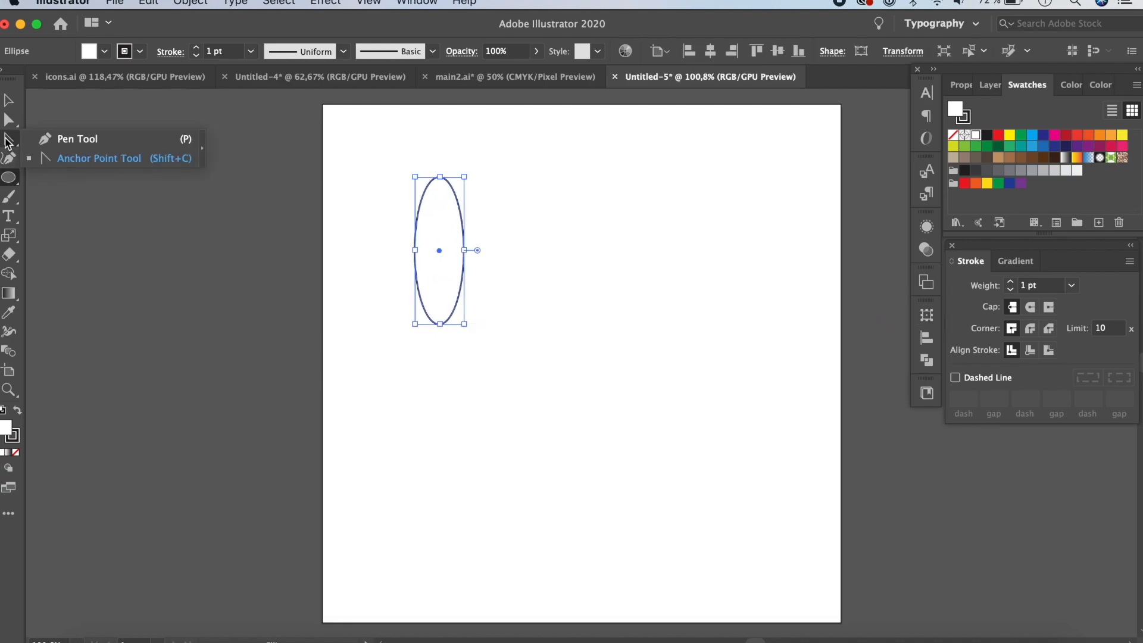
click(63, 161)
scroll(296, 163, up, 5)
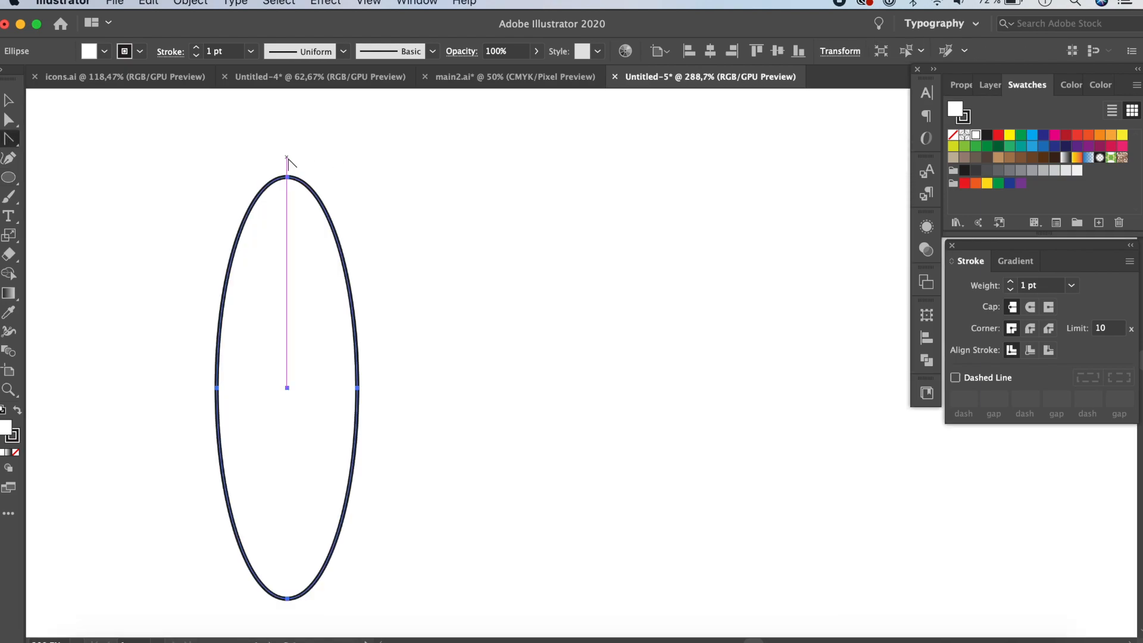
click(287, 177)
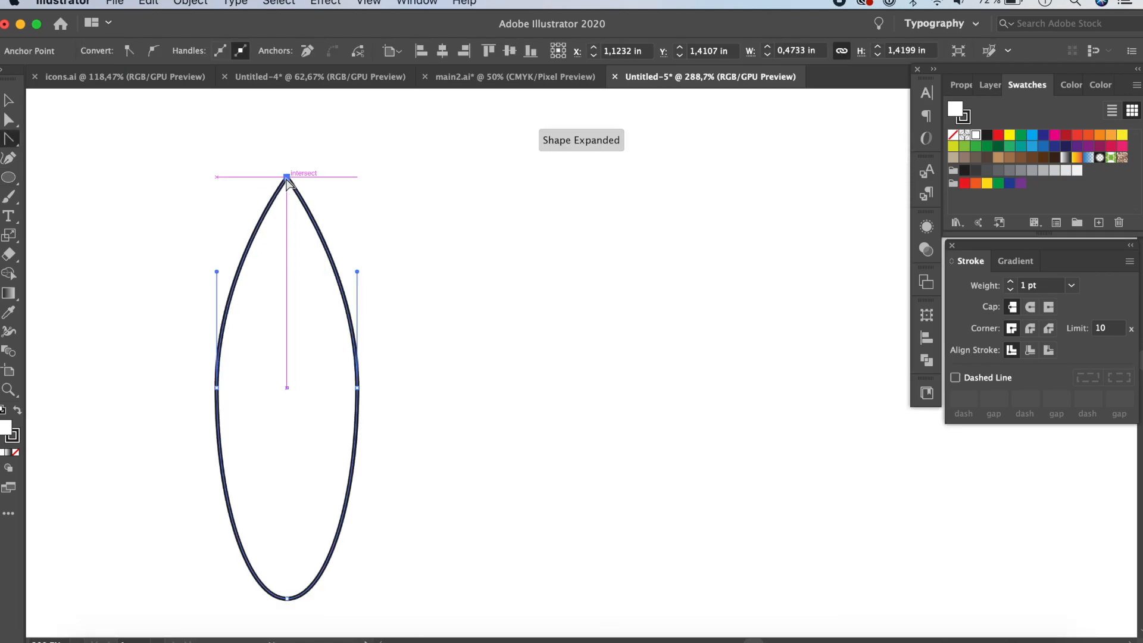
click(287, 598)
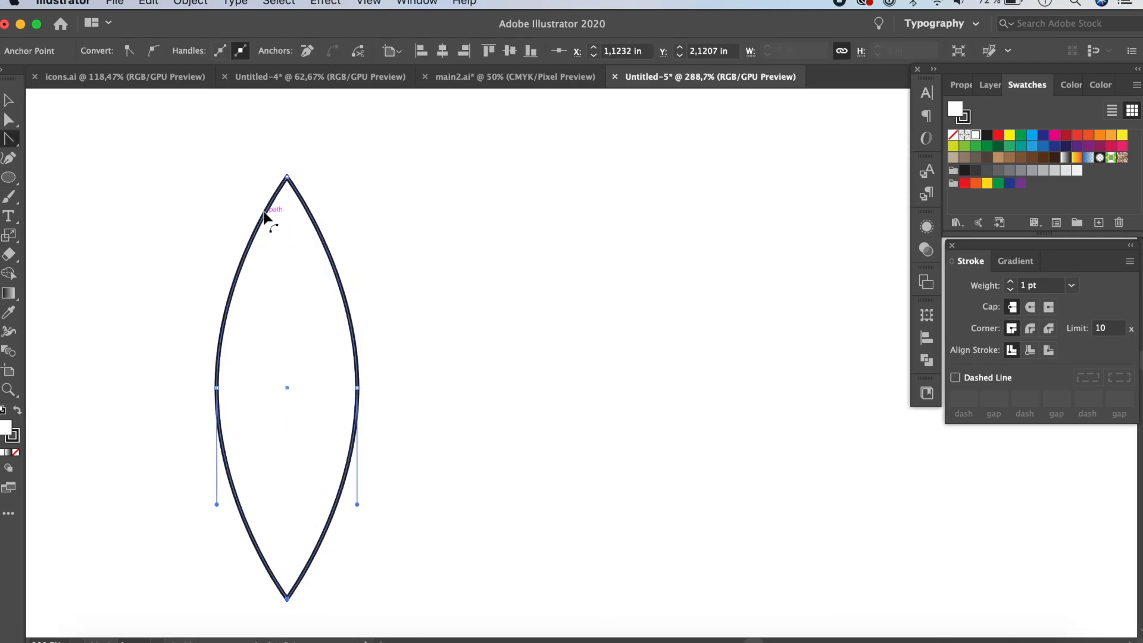
Remove the leaf's stroke and fill it with the yellow-orange FFD76B from the library's Tutorial color theme.
click(9, 101)
click(9, 101)
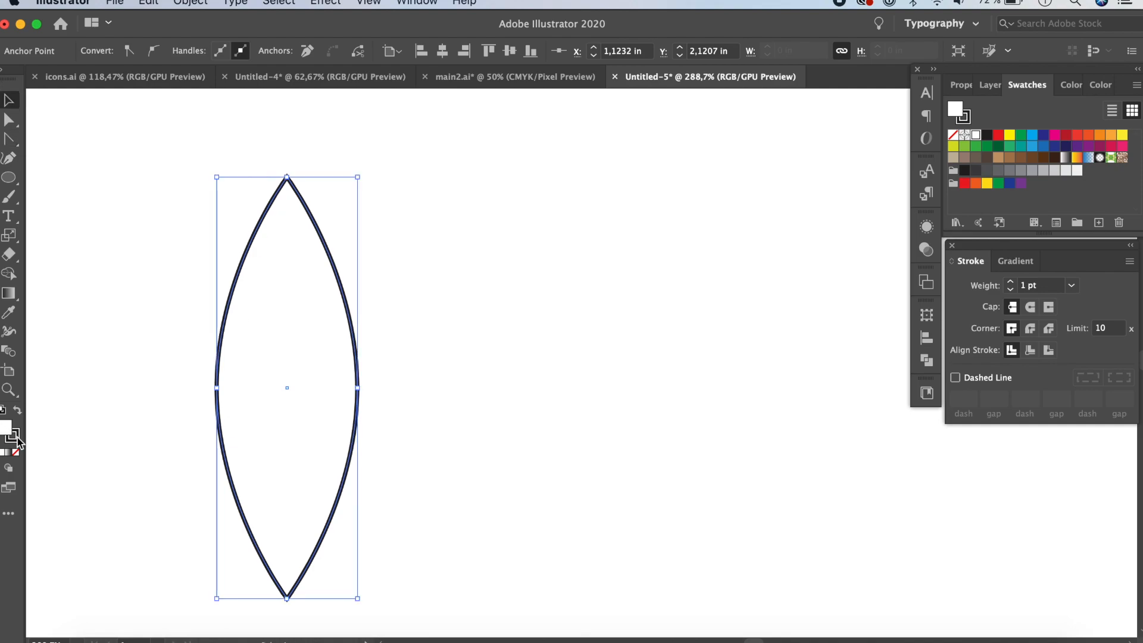
click(14, 436)
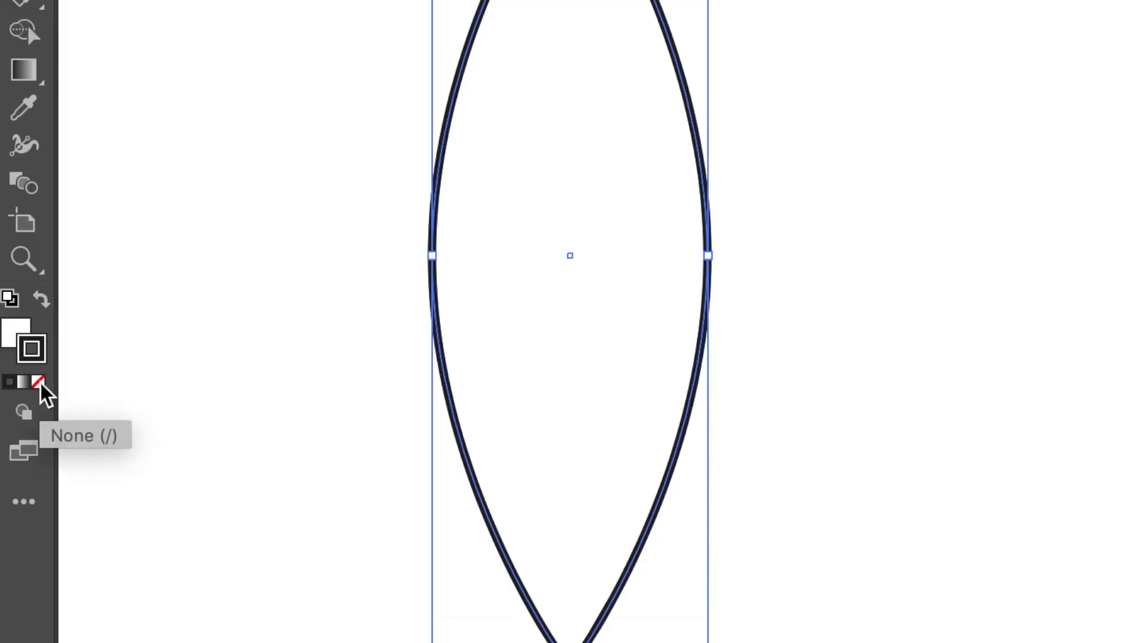
click(38, 383)
click(13, 331)
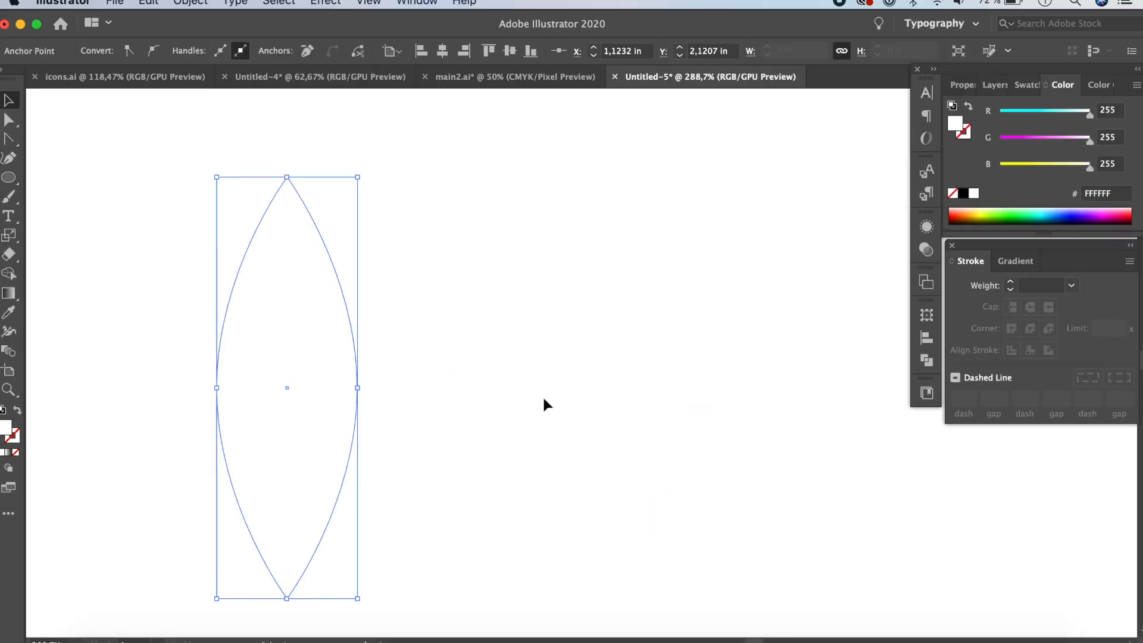
click(927, 393)
click(823, 485)
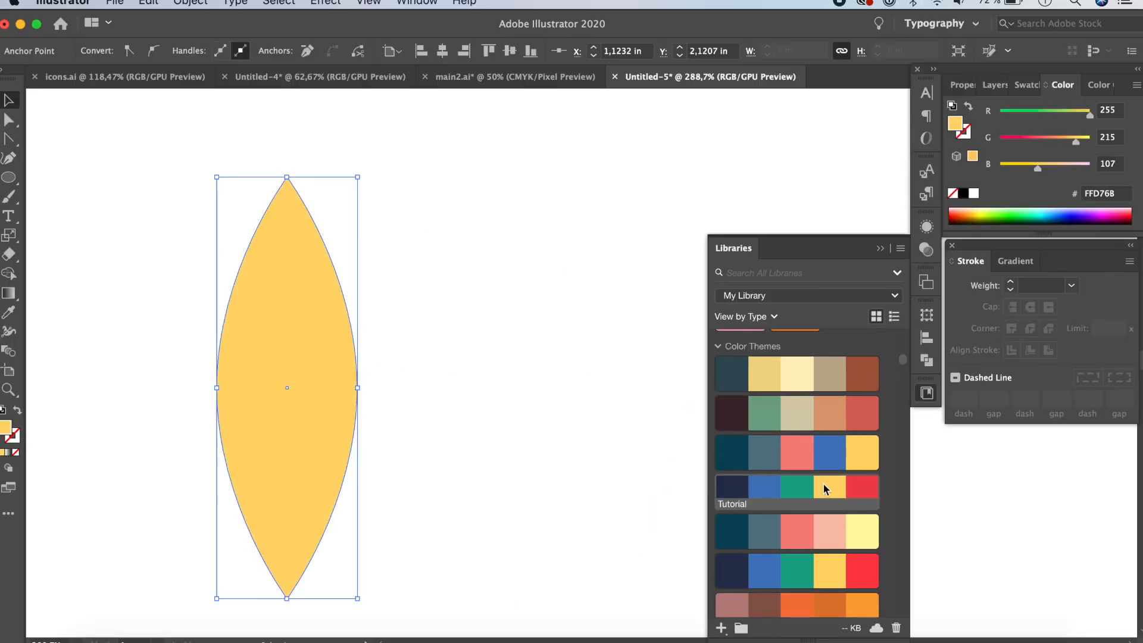
click(476, 334)
Draw a straight vertical line through the leaf's centre from its top tip to its bottom tip.
scroll(166, 226, down, 1)
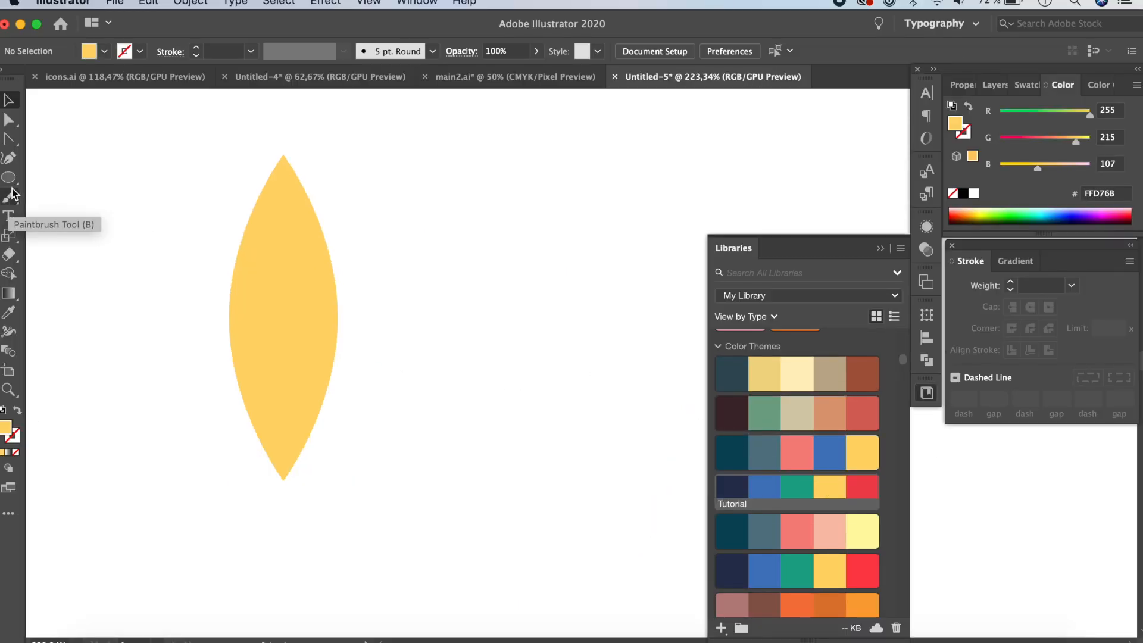
drag(10, 182, 66, 255)
drag(283, 155, 283, 480)
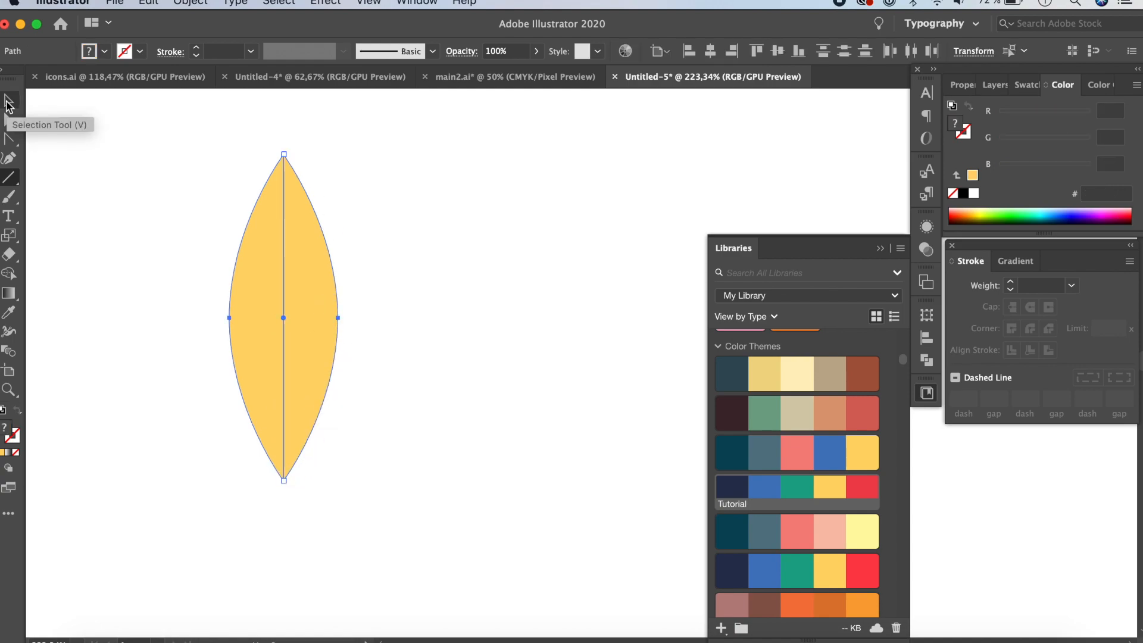
click(8, 102)
click(392, 226)
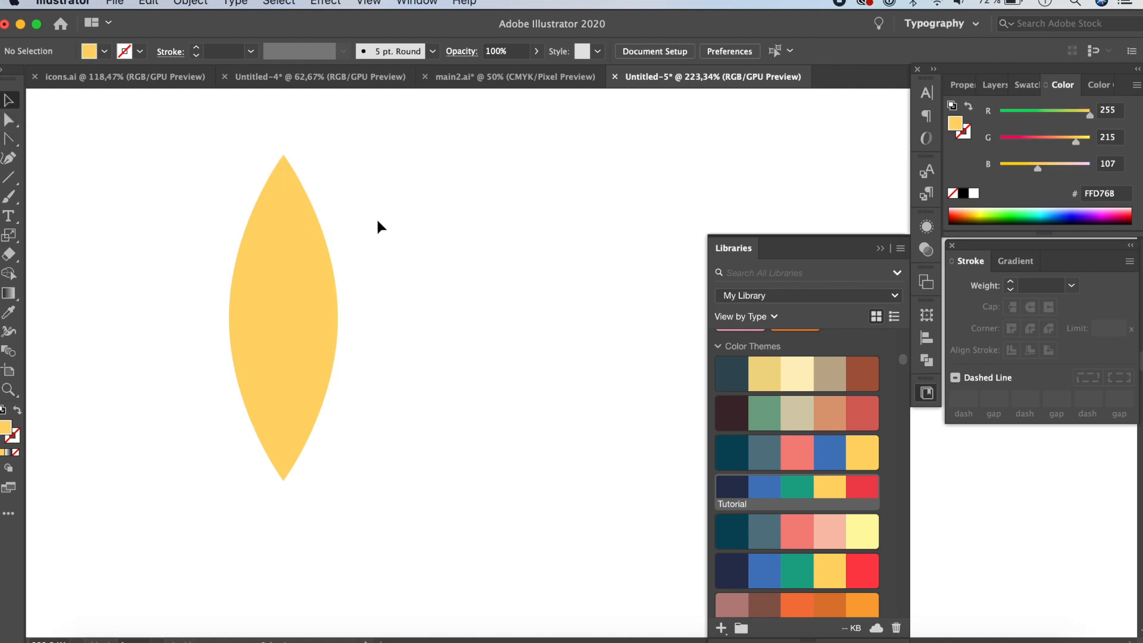
Give the leaf's centre line a dark brown 42282F stroke from the Hipster Haven color theme.
click(283, 254)
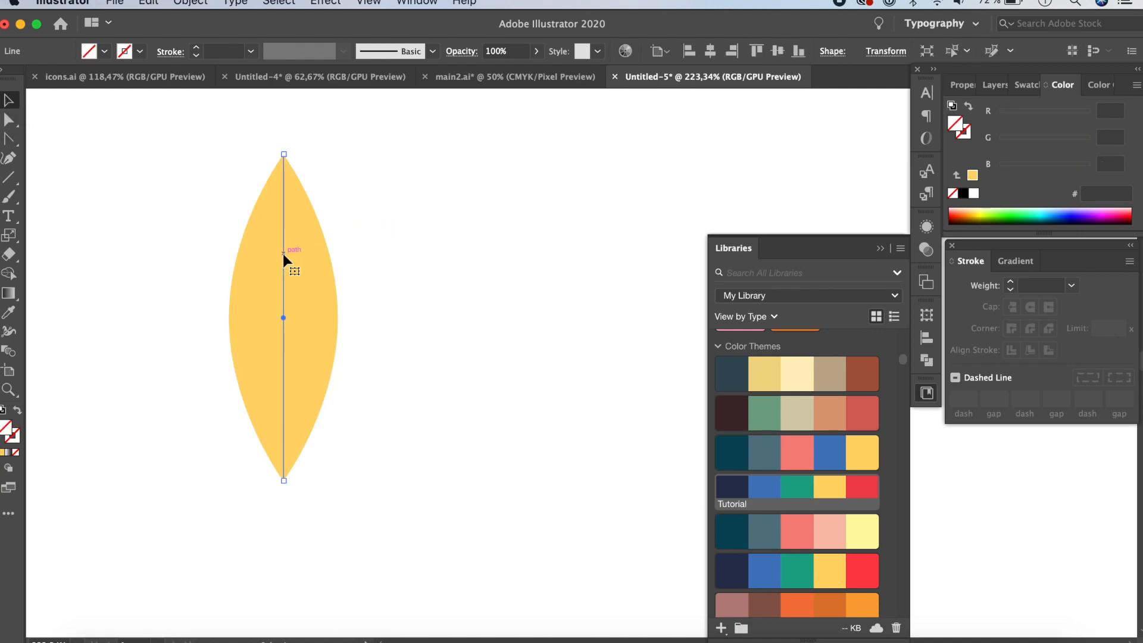
click(13, 443)
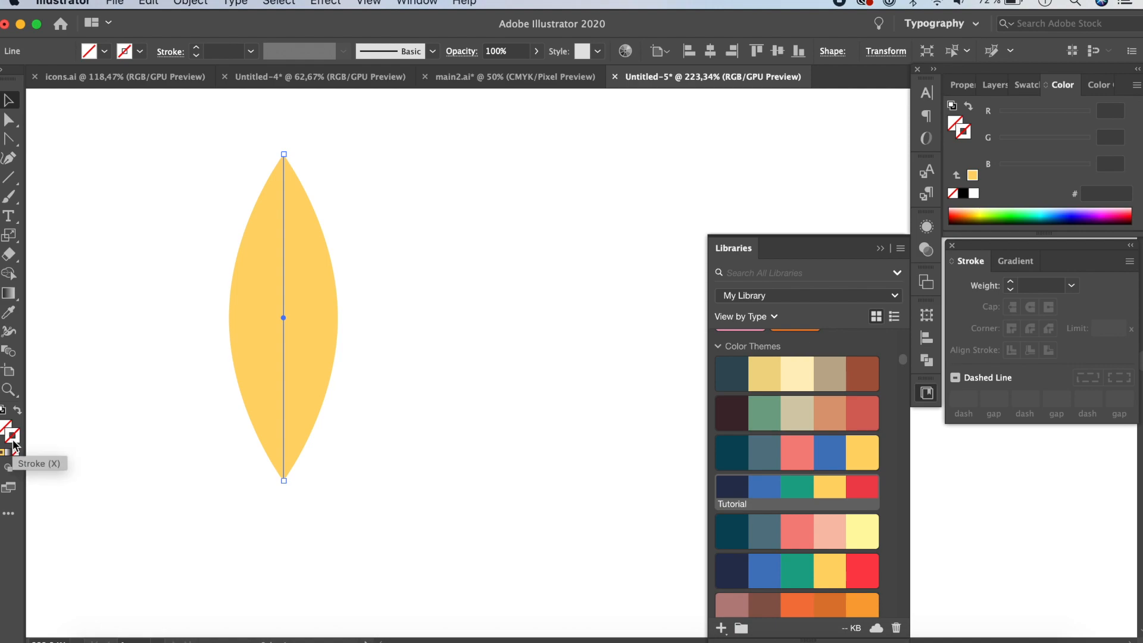
click(737, 414)
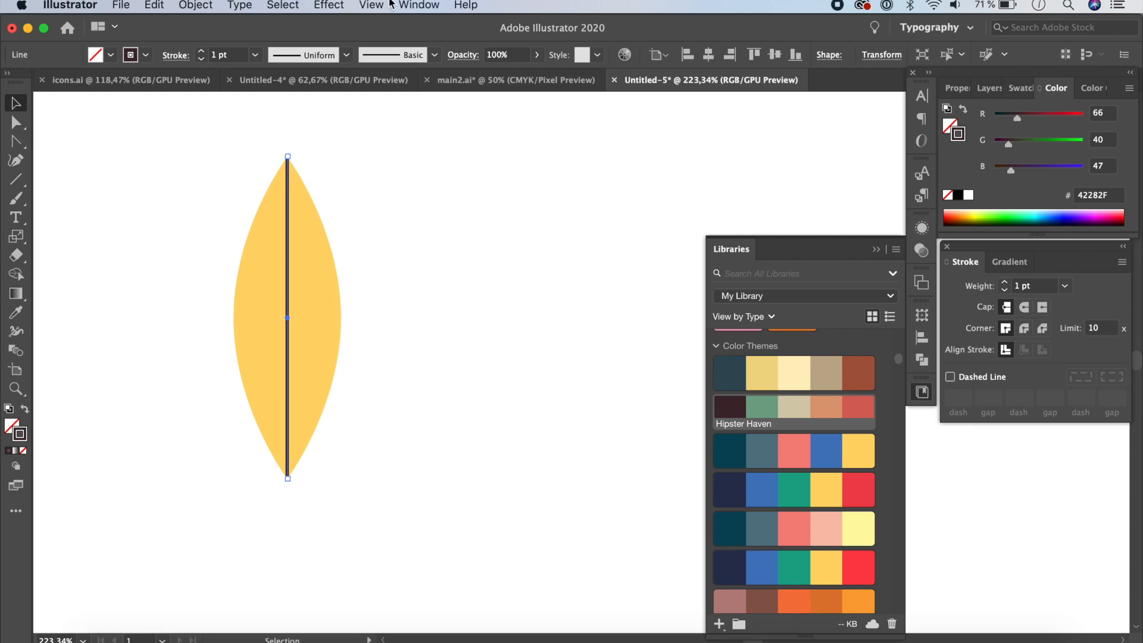
click(411, 6)
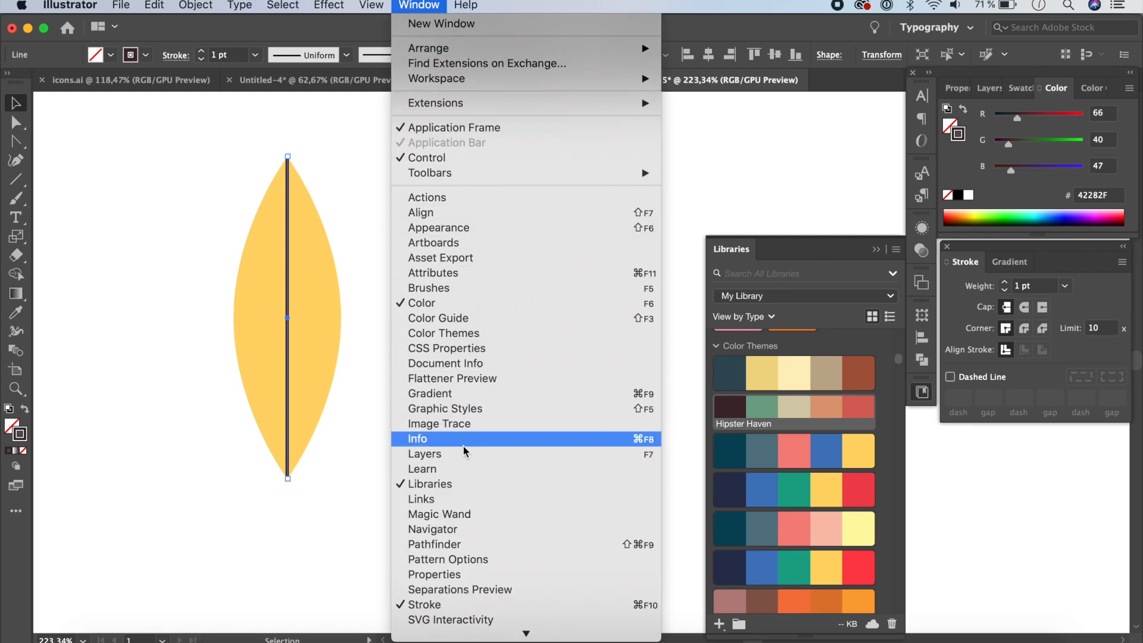
scroll(463, 465, down, 5)
click(1039, 275)
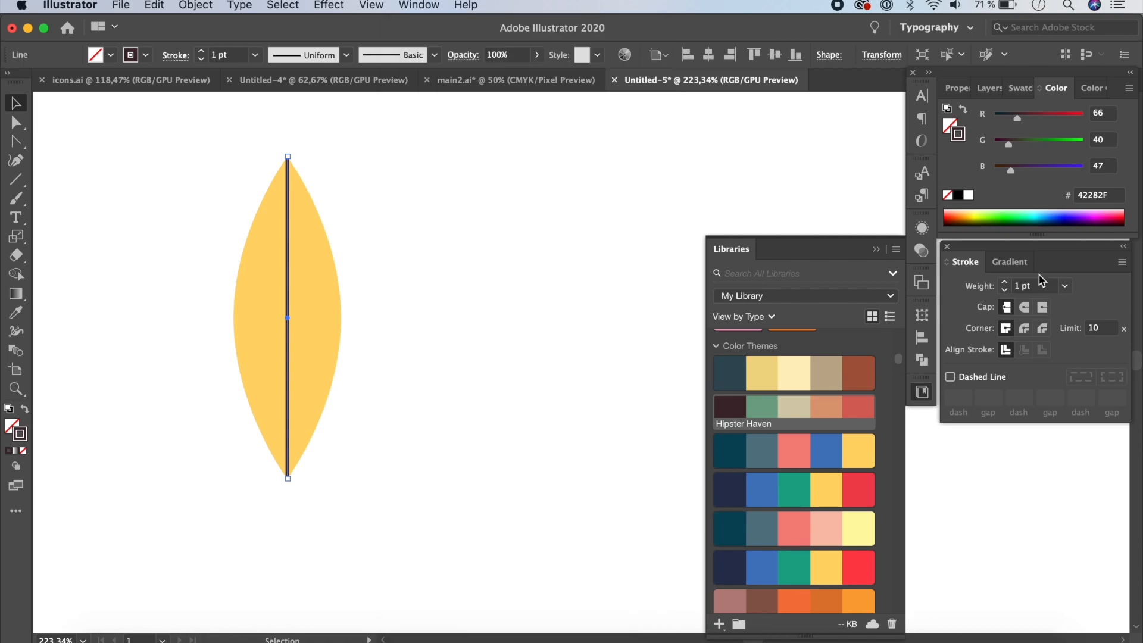
Duplicate the leaf with its centre line sideways and repeat the copy to make a row of three evenly spaced leaves.
click(612, 303)
scroll(528, 294, down, 5)
drag(387, 225, 481, 412)
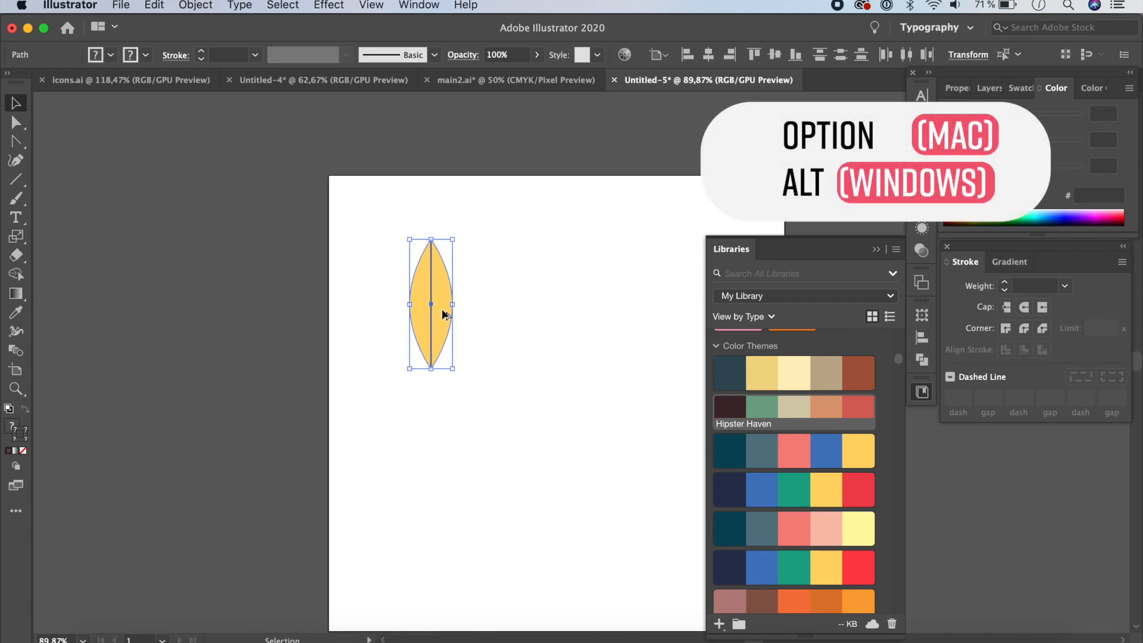
drag(443, 315, 515, 320)
key(super+d)
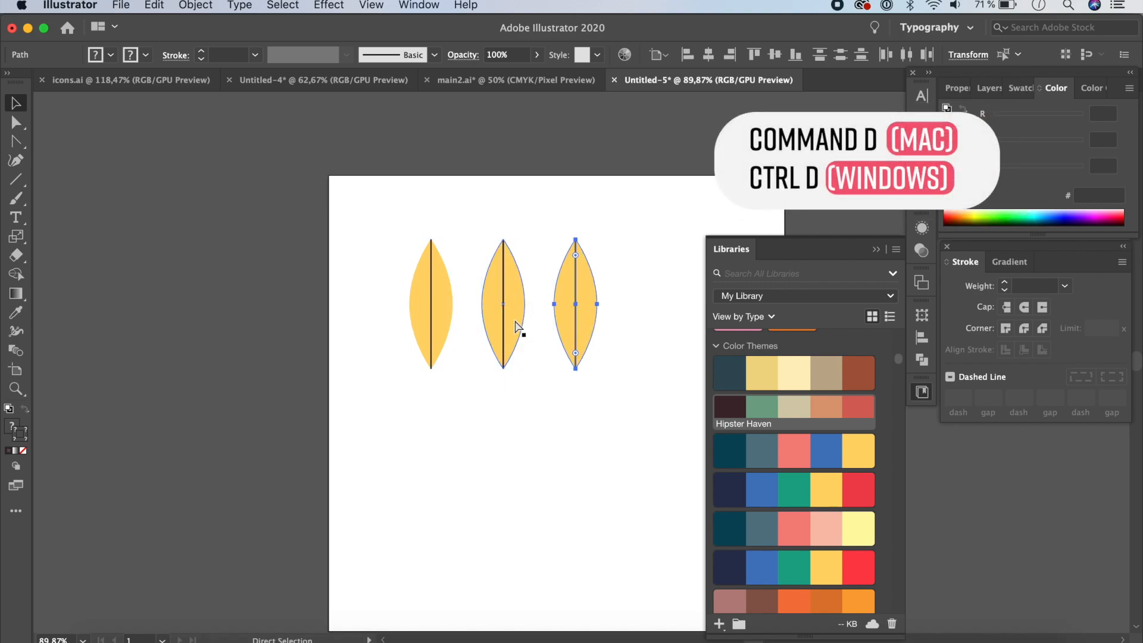
key(super+d)
click(503, 457)
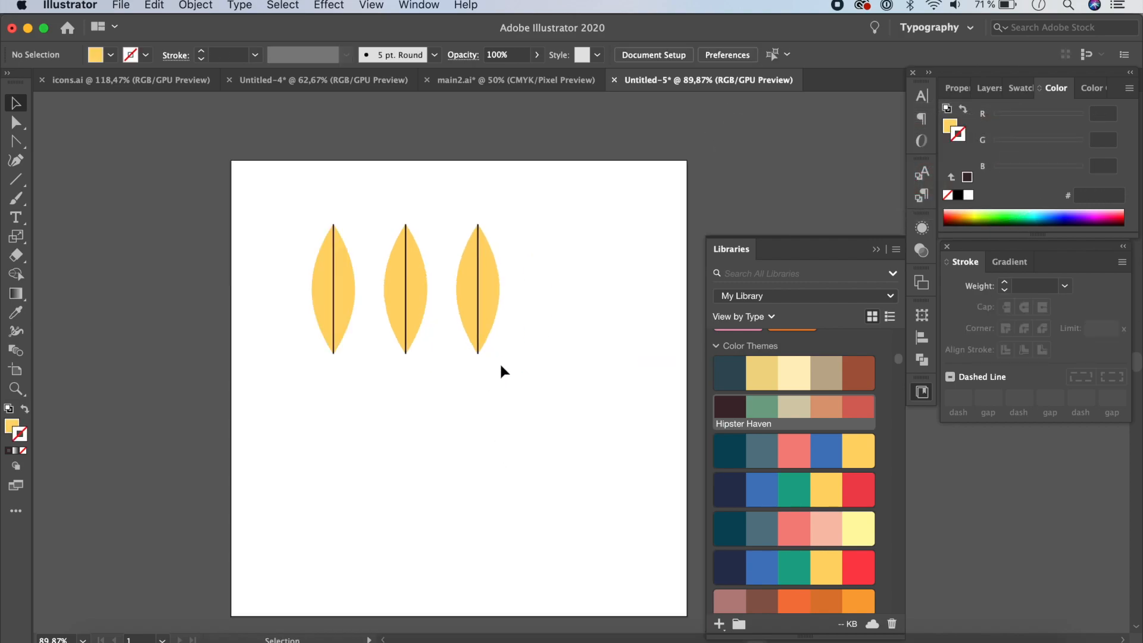
Fill the middle leaf with the pale yellow FFF8A6 and the rightmost leaf with the Tutorial theme's green 1AA689.
click(416, 327)
click(12, 420)
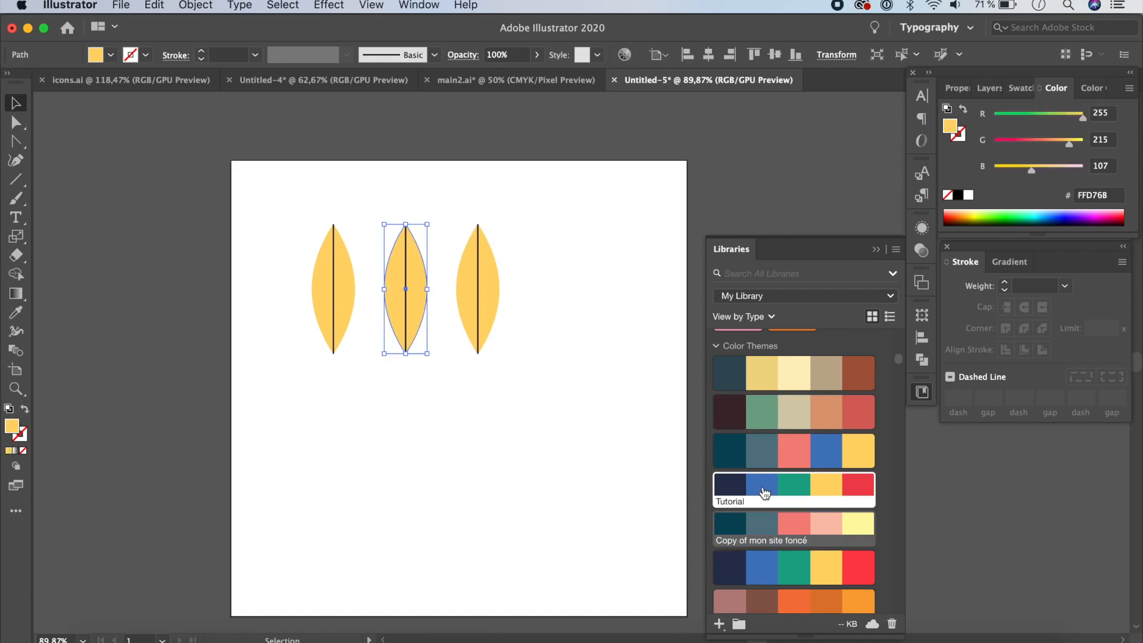
click(864, 527)
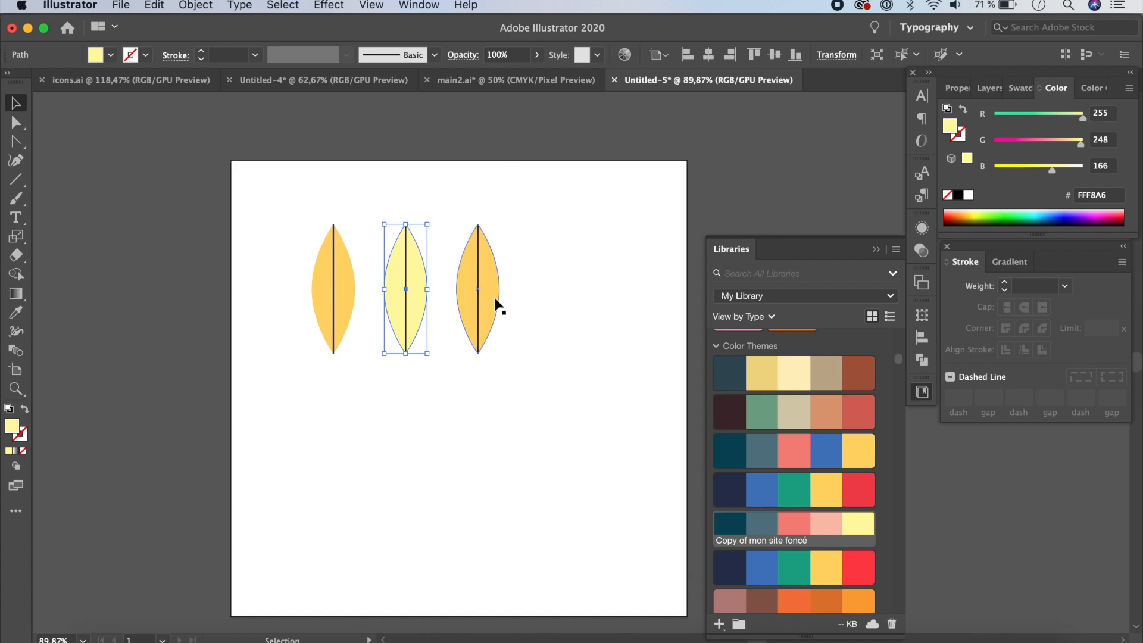
click(498, 305)
click(796, 486)
click(608, 390)
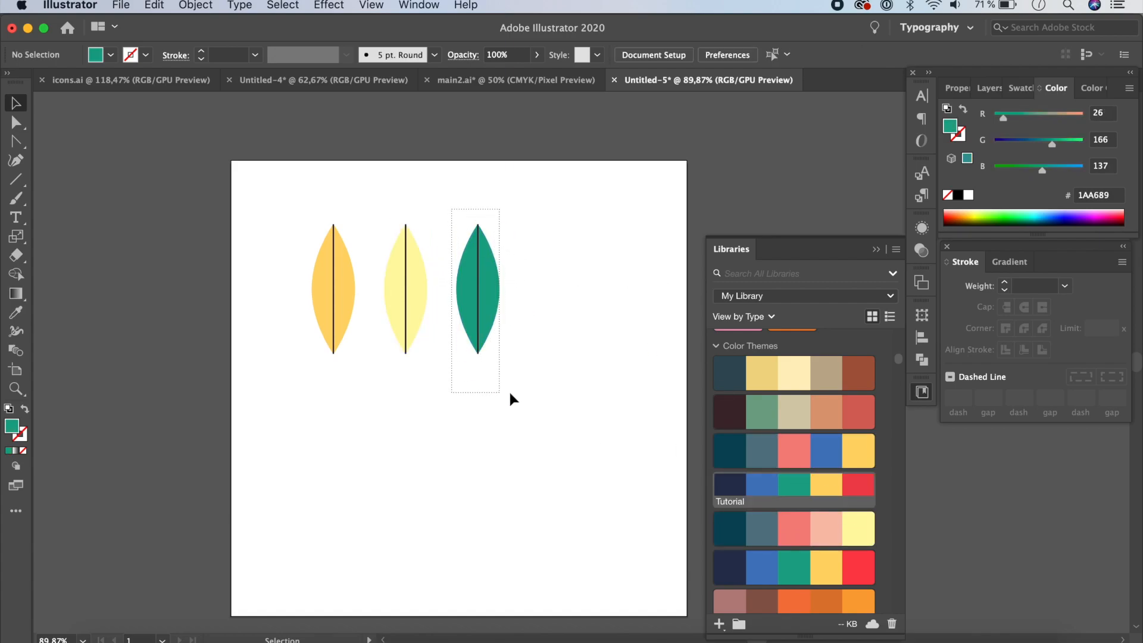
Group each of the three leaves with its own centre line, one group per leaf.
drag(507, 394, 514, 393)
key(a)
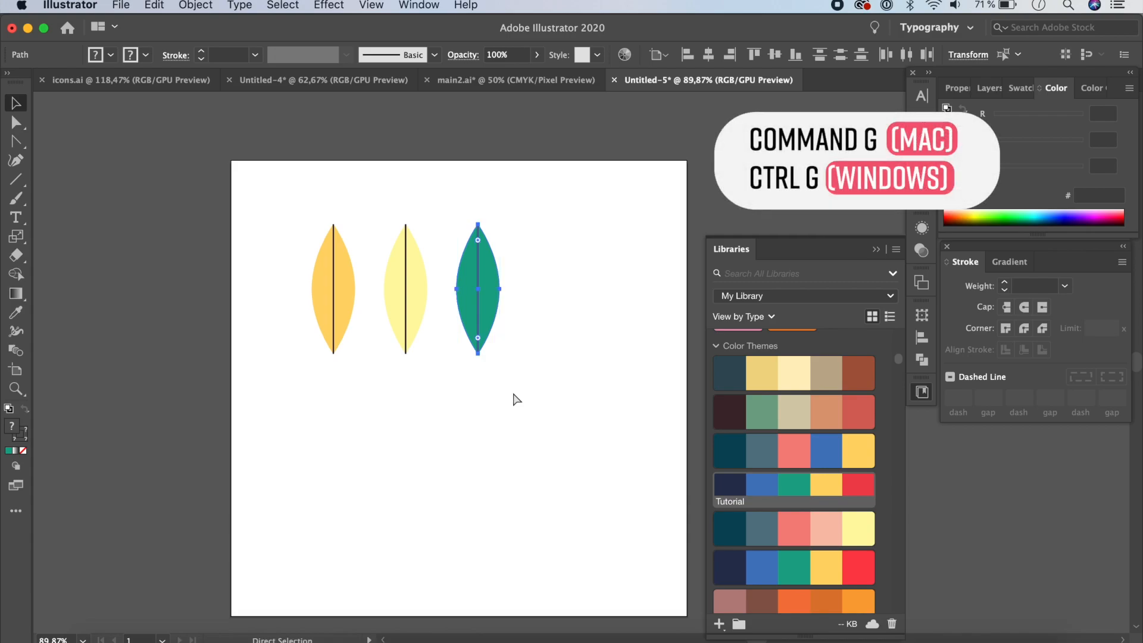
drag(376, 210, 433, 367)
key(super+g)
drag(306, 208, 373, 408)
key(super+g)
Move the orange leaf below the pale yellow one and rotate it counter-clockwise into a diagonal position.
click(364, 350)
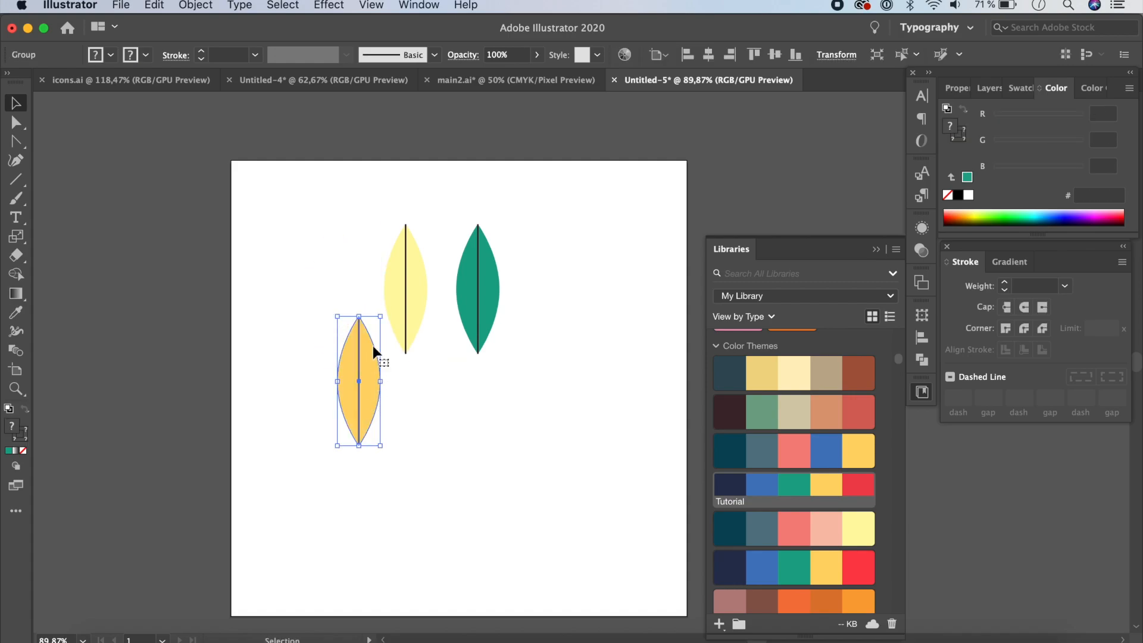
scroll(388, 298, up, 4)
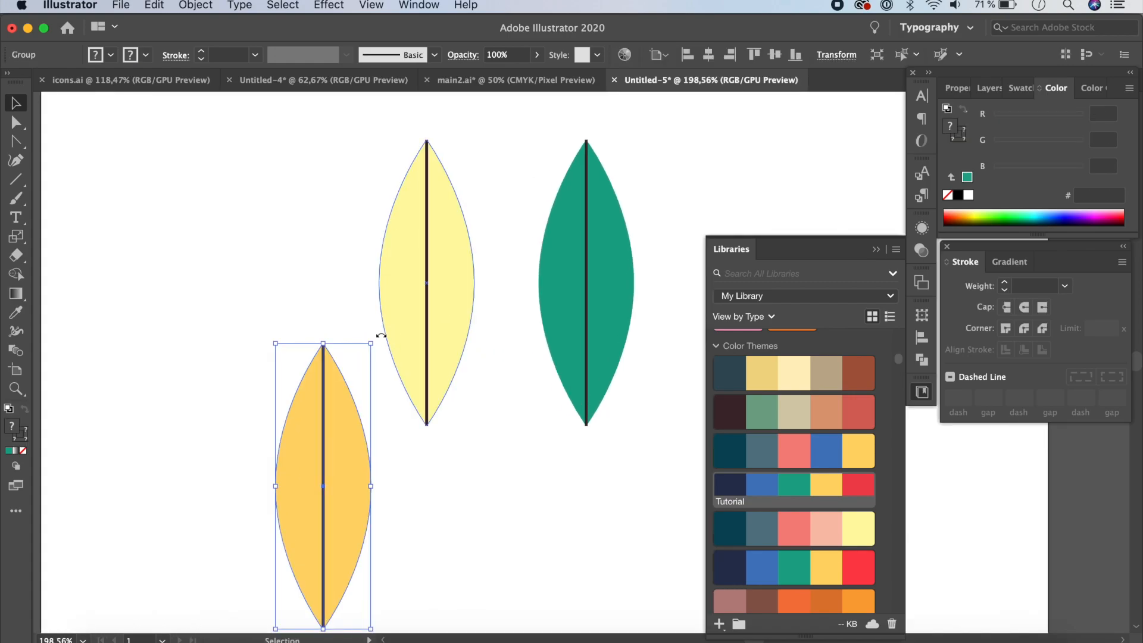
drag(374, 338, 268, 326)
Rotate the pale yellow leaf until it lies nearly horizontal, and move the upright green leaf down and closer to the others.
click(472, 269)
drag(480, 127, 417, 220)
drag(610, 285, 520, 388)
click(593, 400)
scroll(593, 400, down, 5)
scroll(593, 397, right, 2)
scroll(593, 397, down, 1)
click(459, 256)
drag(484, 232, 420, 291)
Fine-tune the orange leaf's angle and position so it sits diagonally beneath the pale yellow leaf.
click(428, 442)
drag(444, 492, 454, 487)
drag(398, 442, 398, 434)
click(509, 482)
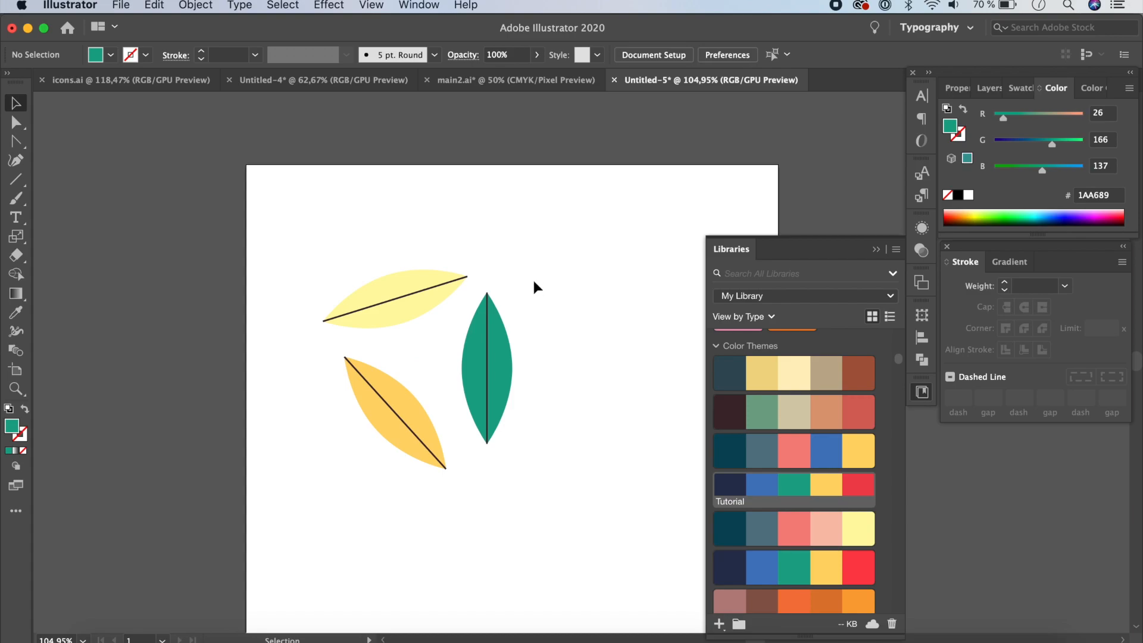
Enlarge the upright green leaf slightly and rotate the pale yellow leaf to a steeper diagonal.
click(482, 435)
drag(513, 291, 461, 253)
click(548, 322)
click(436, 293)
click(621, 427)
scroll(620, 426, right, 3)
scroll(621, 427, down, 2)
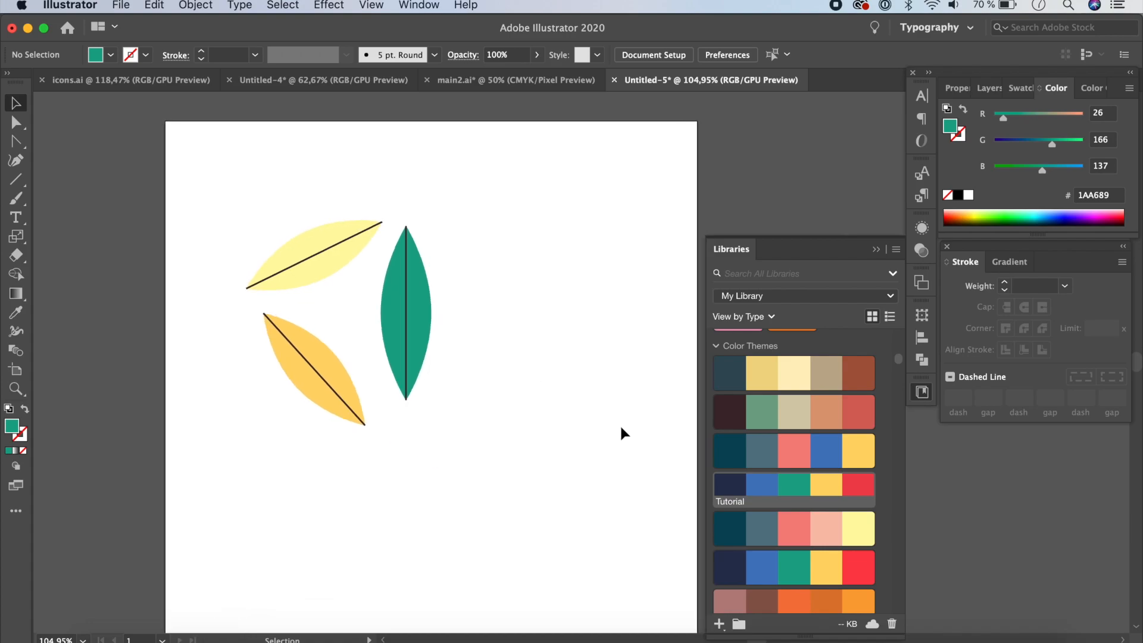
Draw a narrow upright ellipse about 1.4 in tall in the artboard's empty lower area and fill it with the Tutorial theme's red.
scroll(621, 427, right, 5)
scroll(620, 427, down, 1)
click(16, 180)
scroll(55, 185, left, 2)
scroll(55, 185, down, 1)
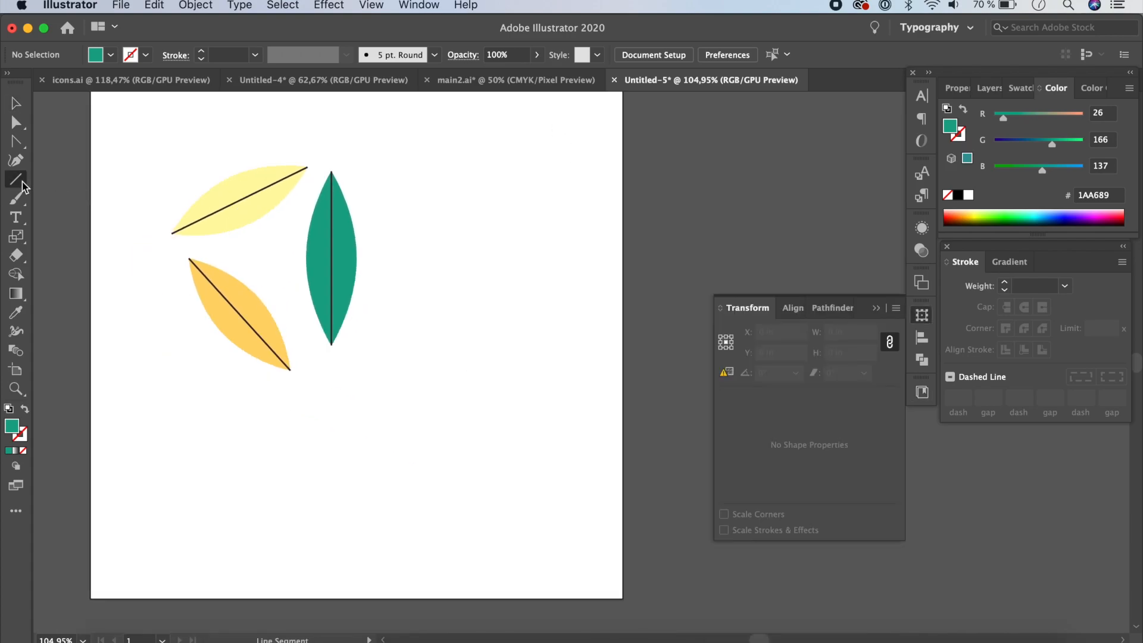
drag(16, 179, 89, 196)
drag(455, 360, 506, 508)
scroll(648, 339, down, 4)
click(921, 392)
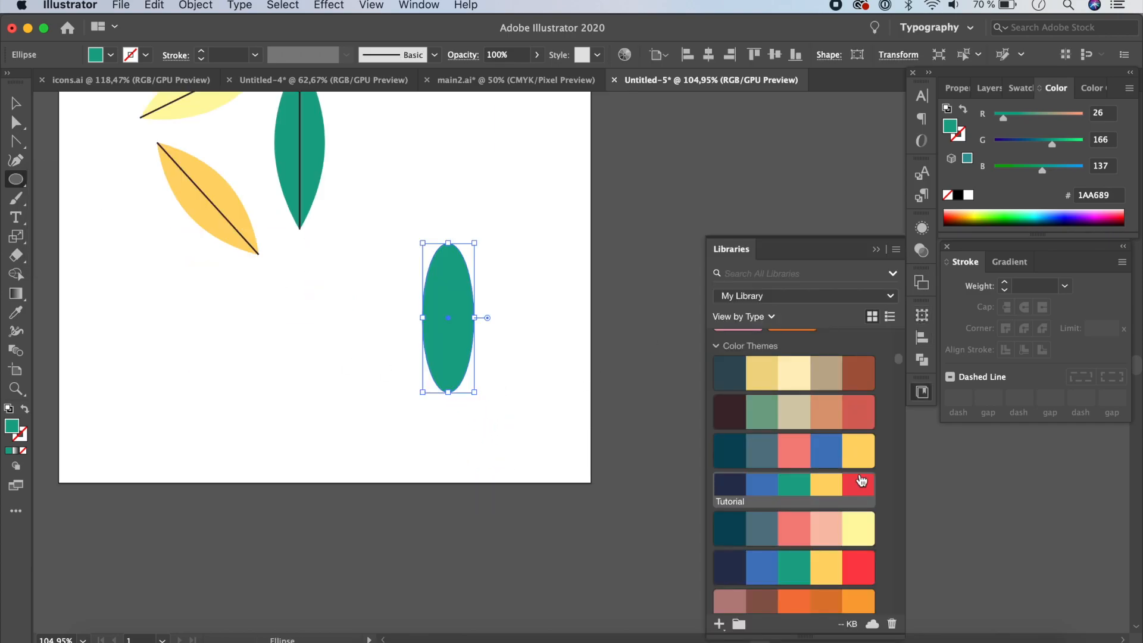
click(858, 484)
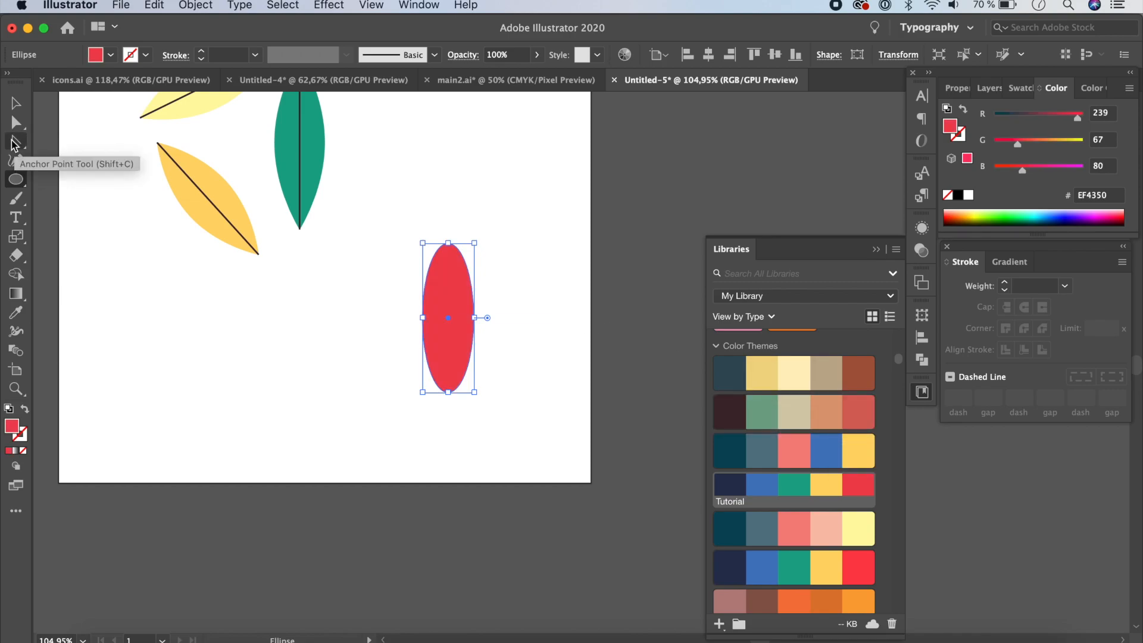
Convert the red ellipse's top and bottom anchor points to sharp corners to form a petal.
click(13, 143)
click(447, 243)
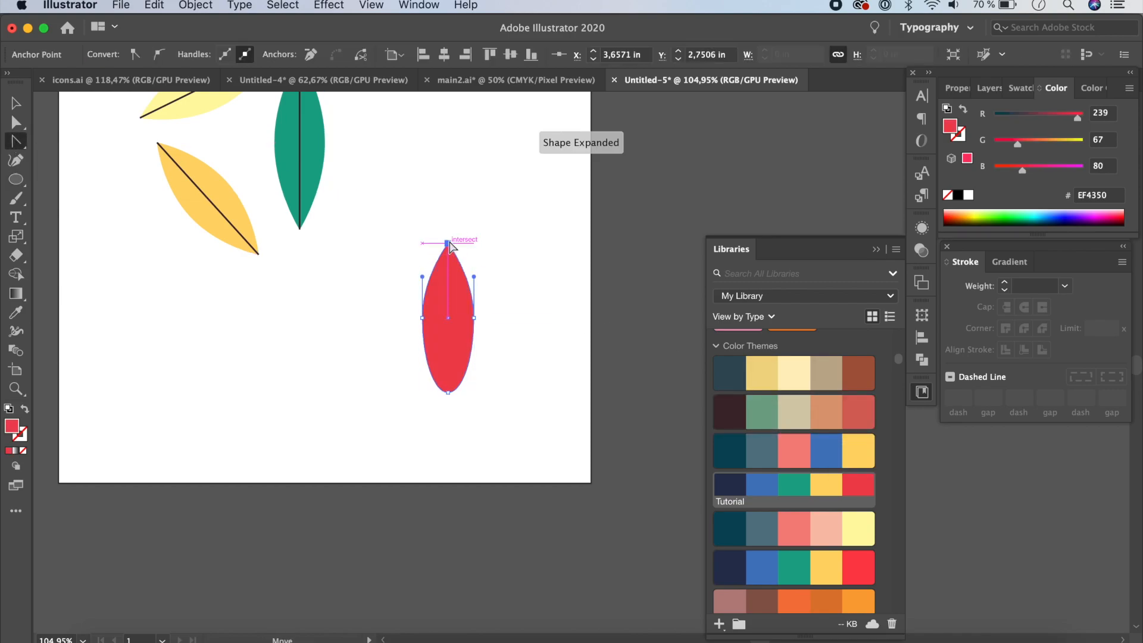
click(448, 393)
click(16, 103)
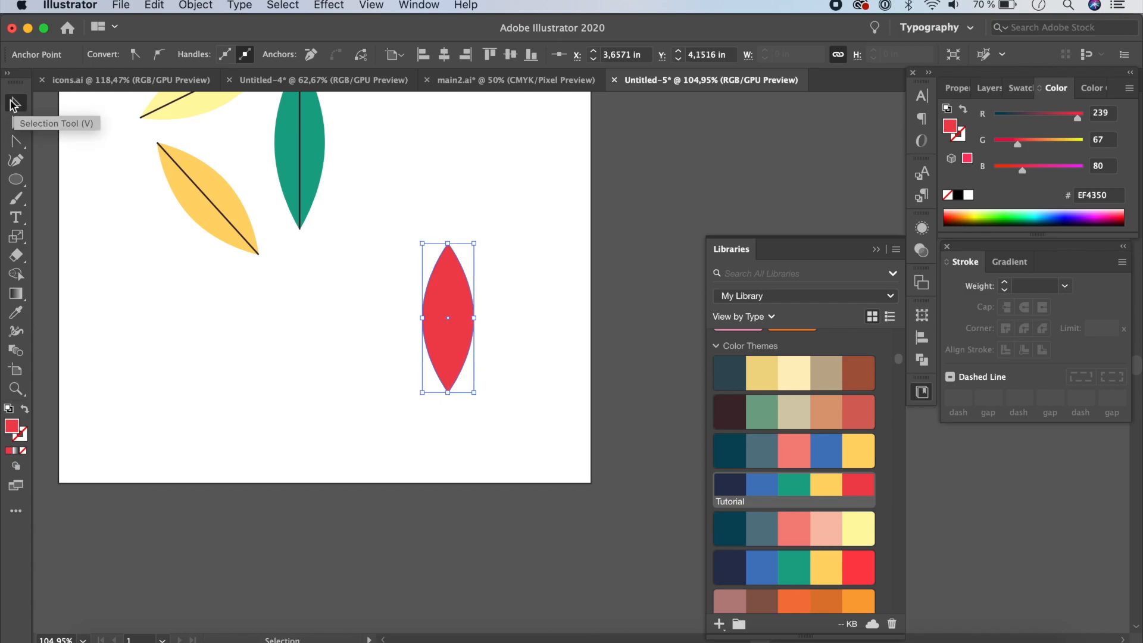
Rotate a copy of the red petal 45° counter-clockwise around its bottom tip.
scroll(441, 273, up, 2)
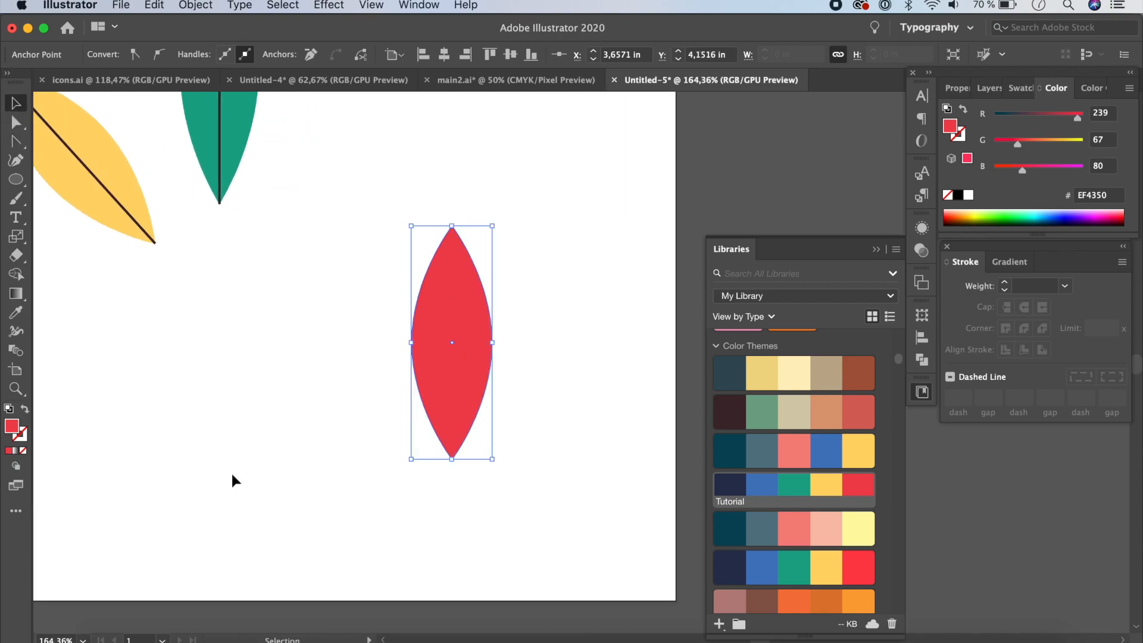
scroll(515, 484, down, 5)
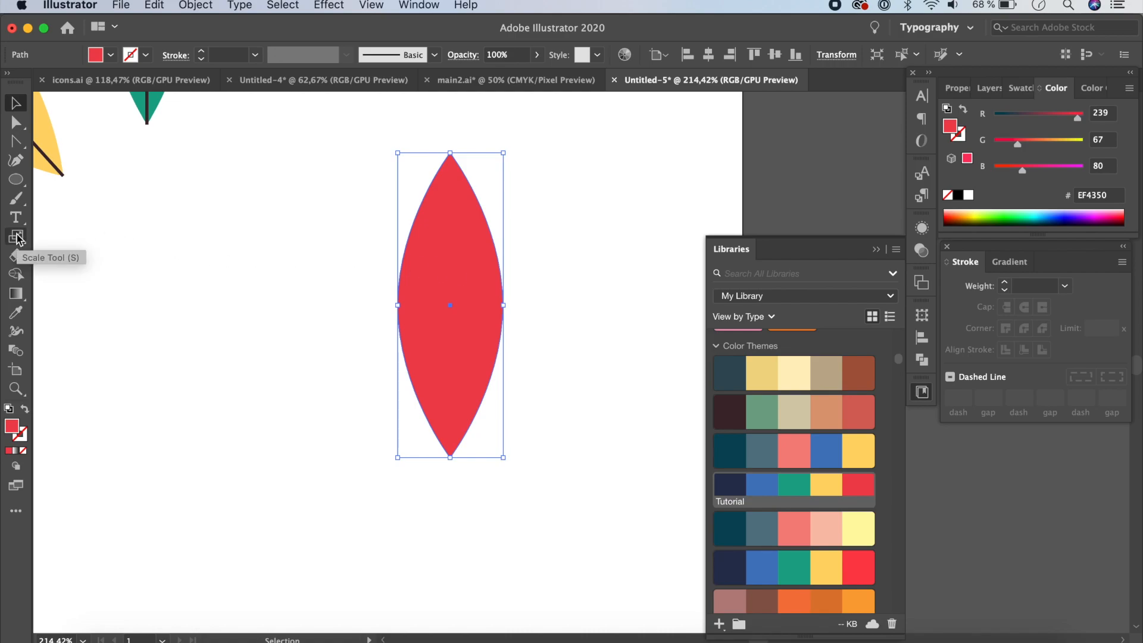
drag(17, 240, 76, 233)
click(450, 457)
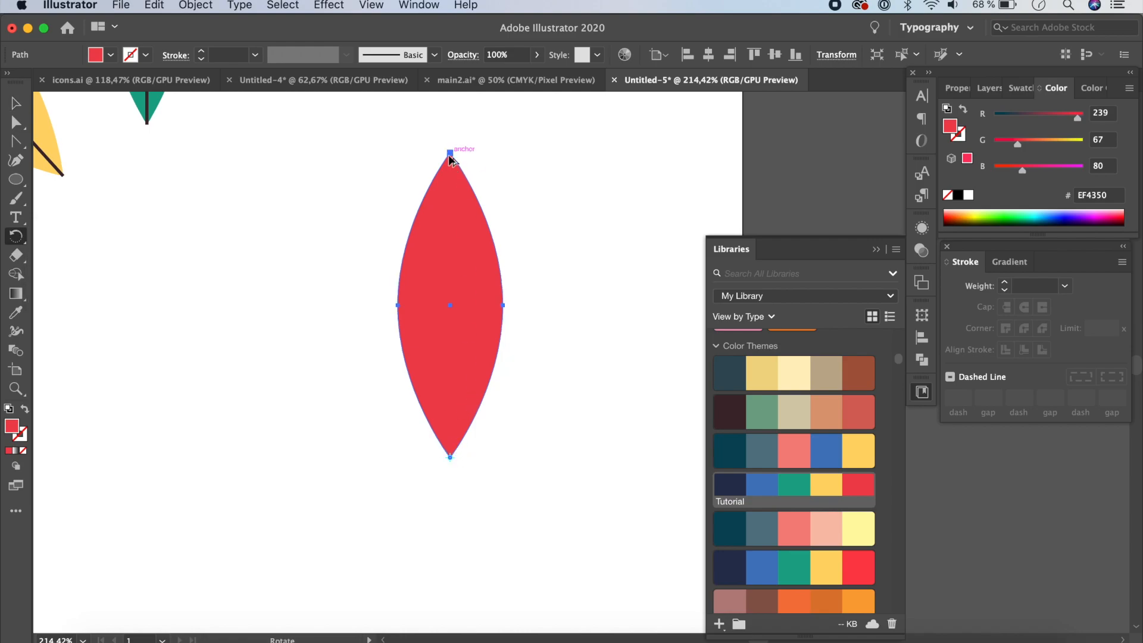
drag(450, 160, 306, 204)
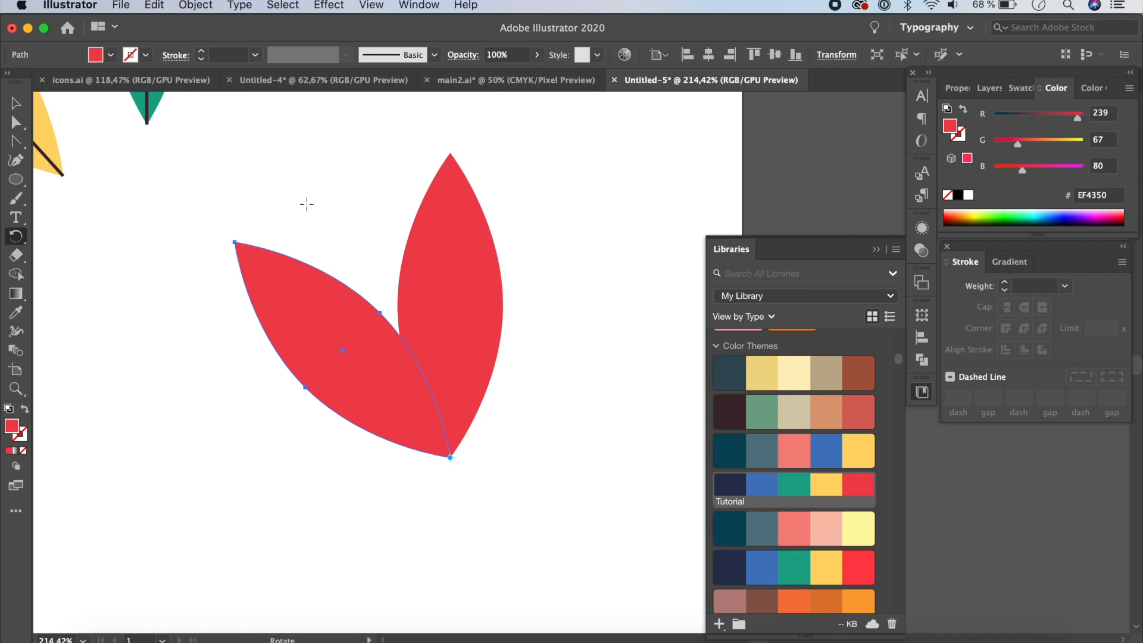
Repeat the rotated copy around the same point until eight petals form a full flower.
key(super+d)
key(super+d)
key(super+d)
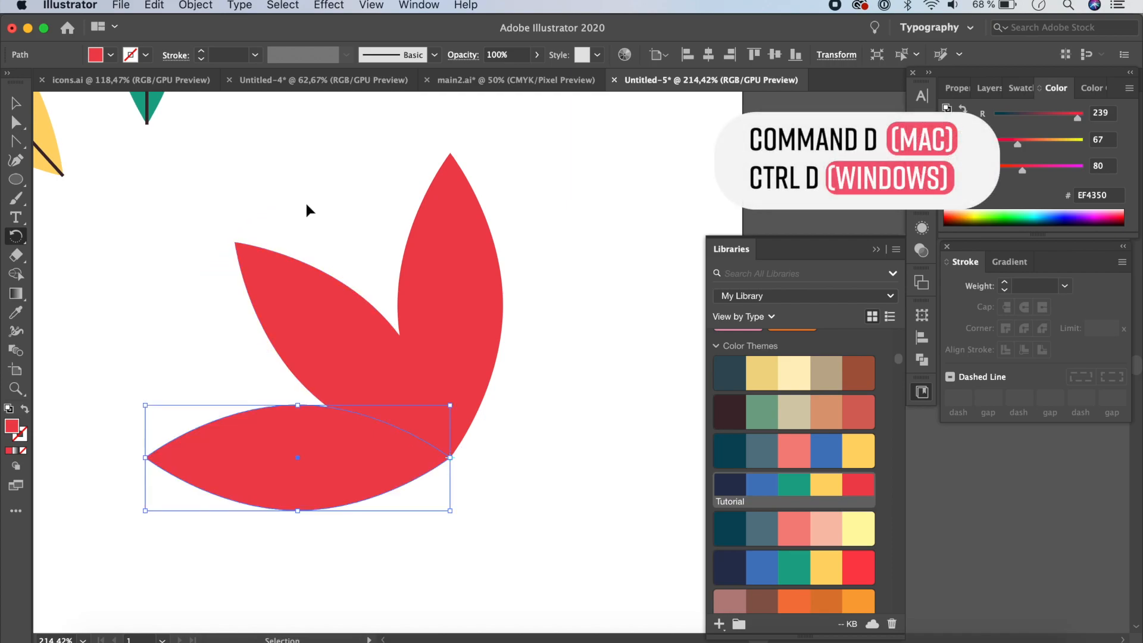
key(super+d)
key(super+d)
key(super+d)
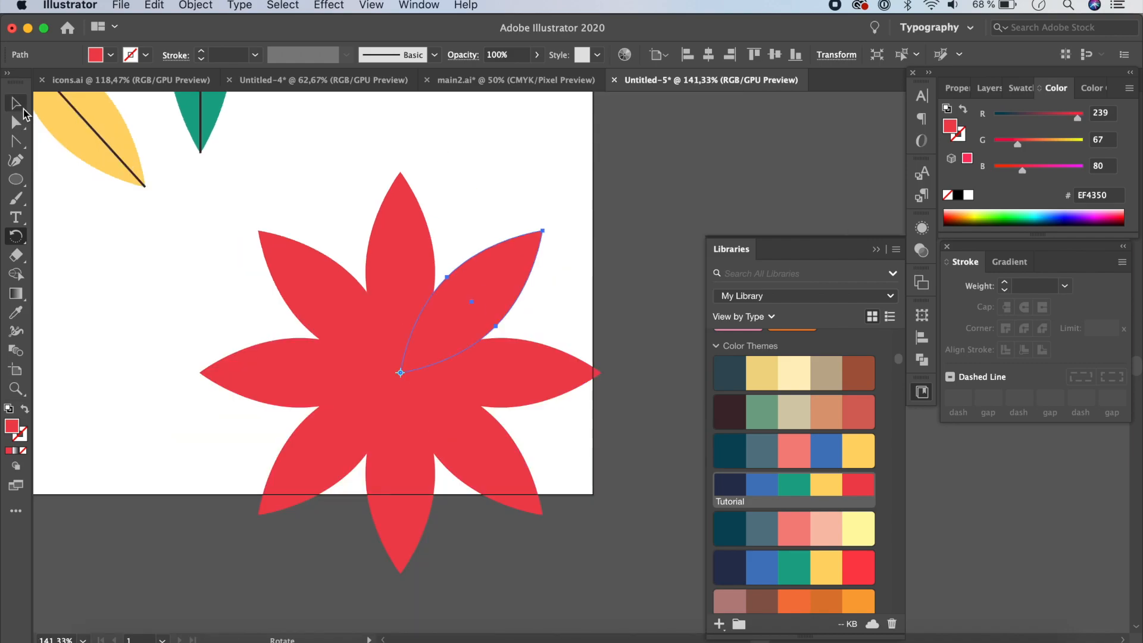
Select all eight red petals and unite them into a single shape with Pathfinder.
click(18, 105)
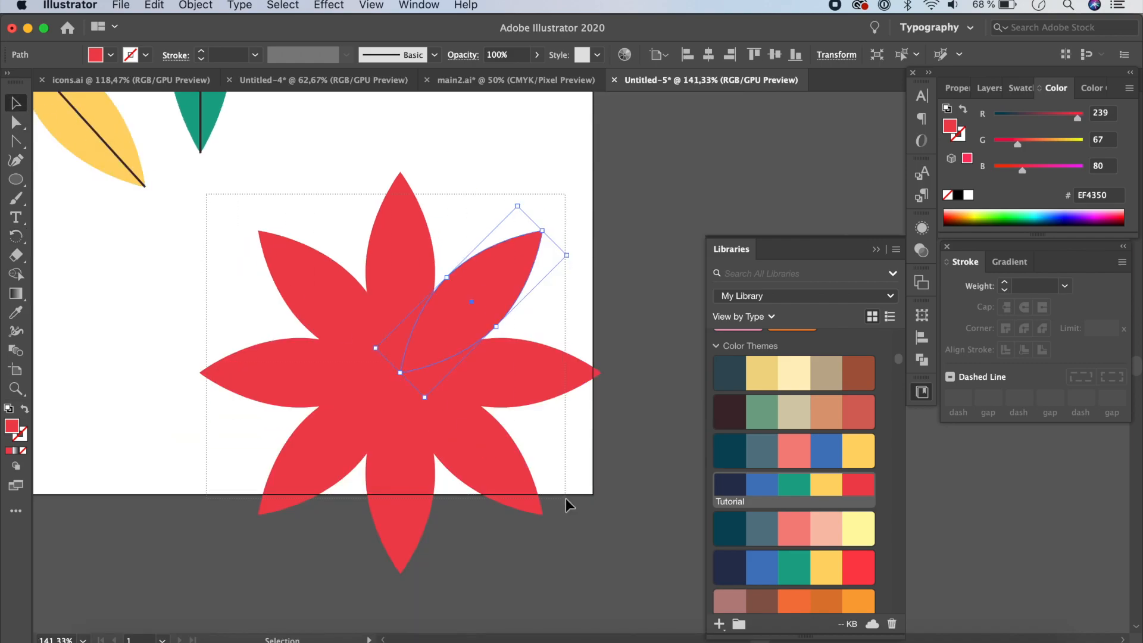
key(super+a)
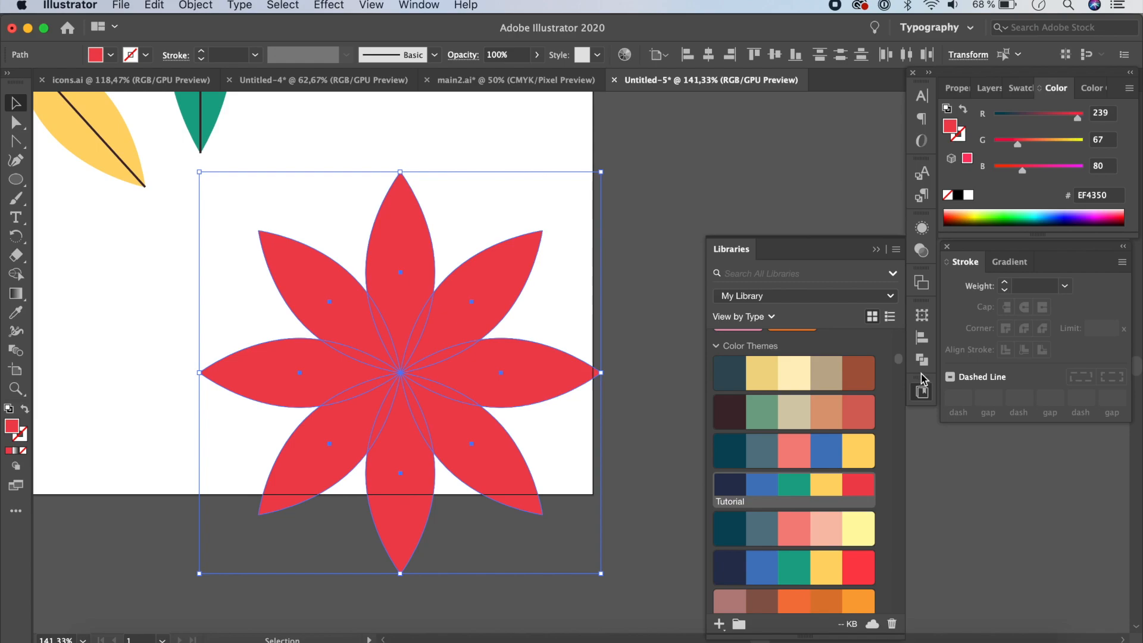
click(423, 6)
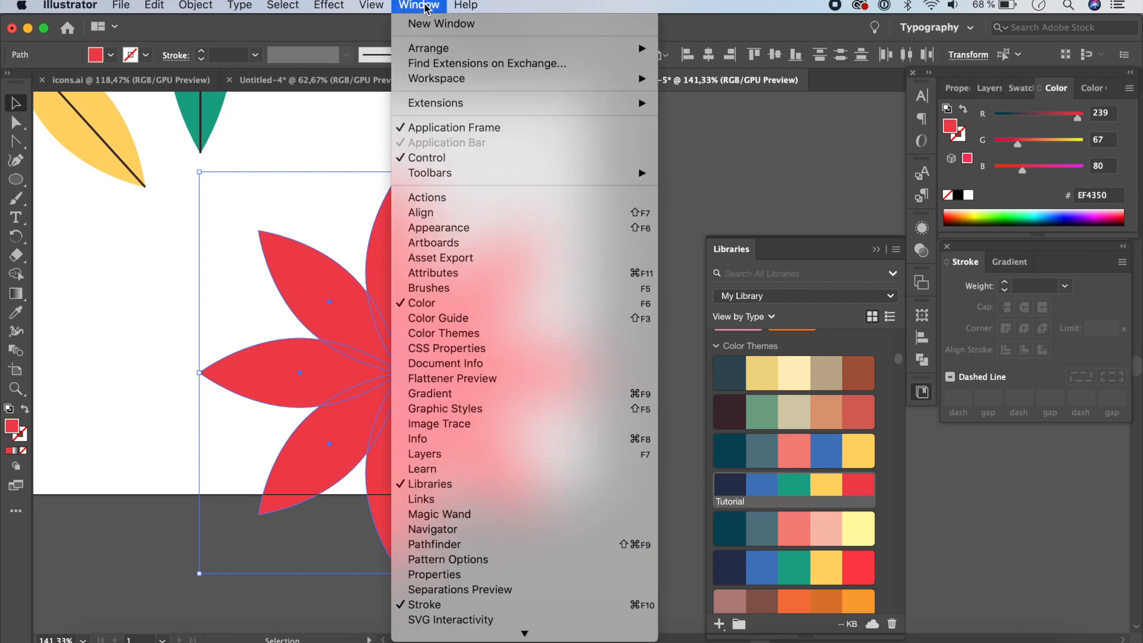
click(456, 544)
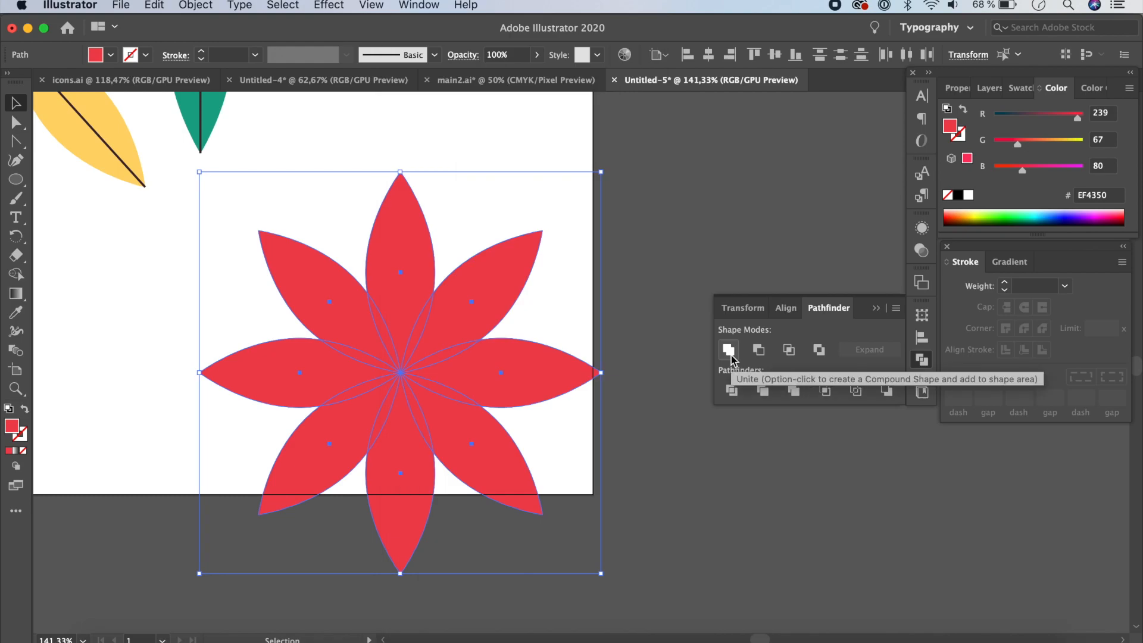
click(728, 350)
Paste a copy of the red flower in front, scale it down around its center, and fill it with the theme's dark navy.
key(super+c)
key(super+f)
key(v)
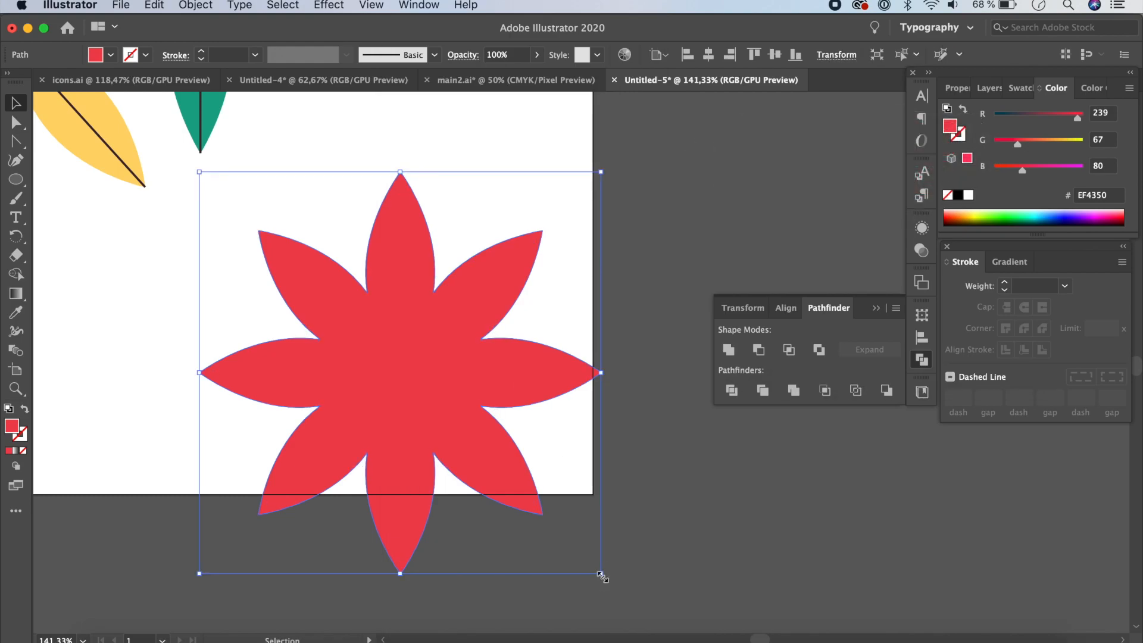
drag(601, 575, 556, 528)
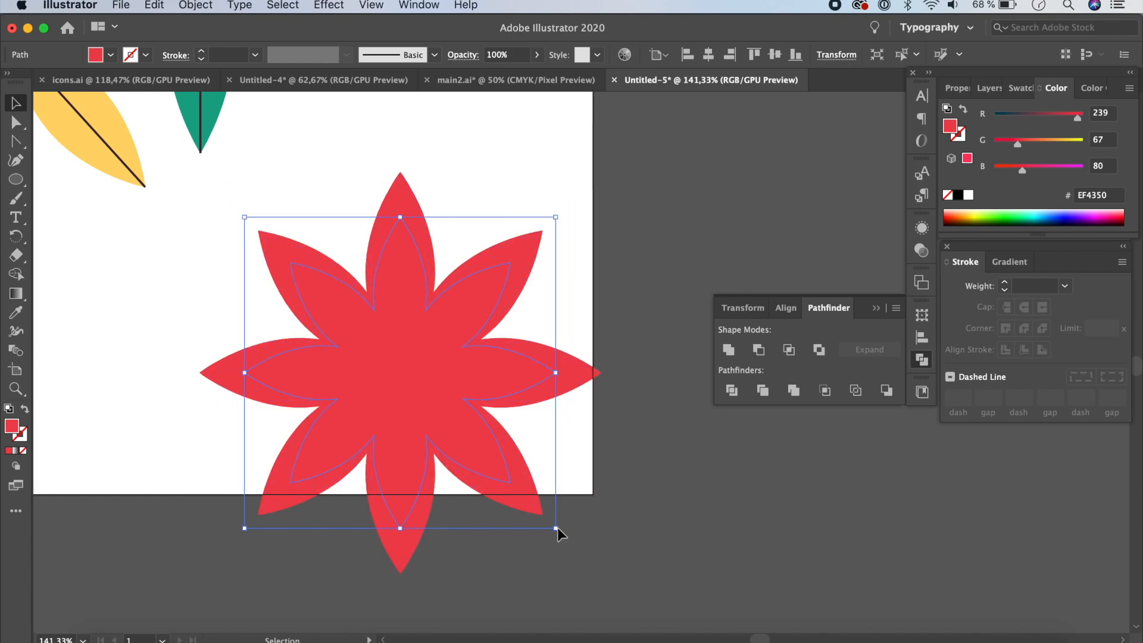
click(925, 395)
click(729, 485)
key(a)
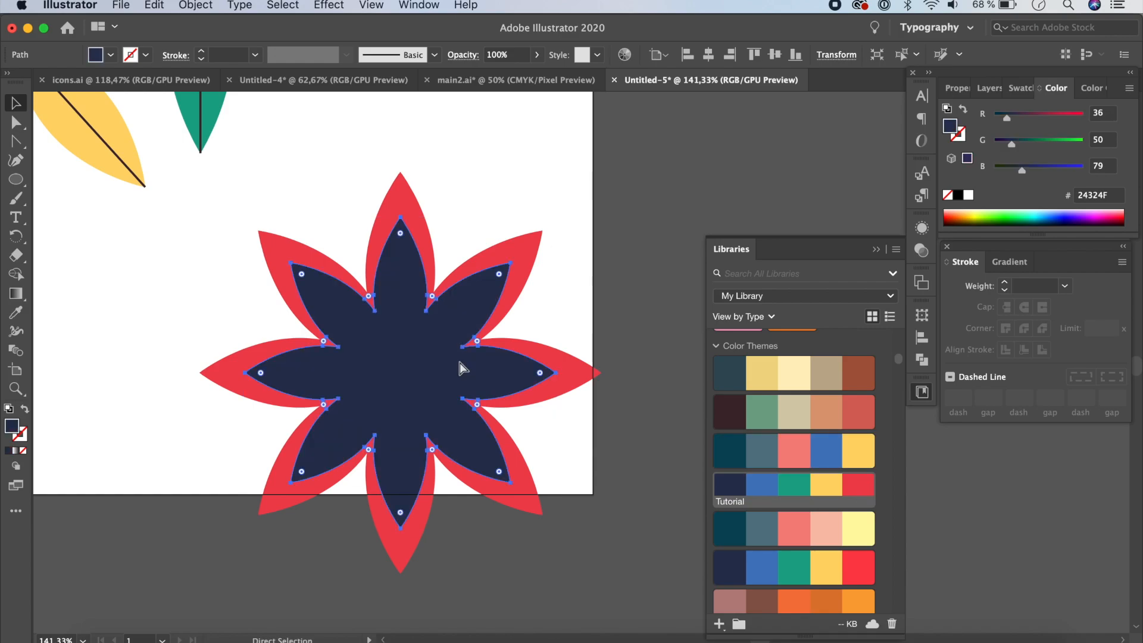
Add a smaller centered copy of the navy flower and fill it with the theme's yellow.
key(v)
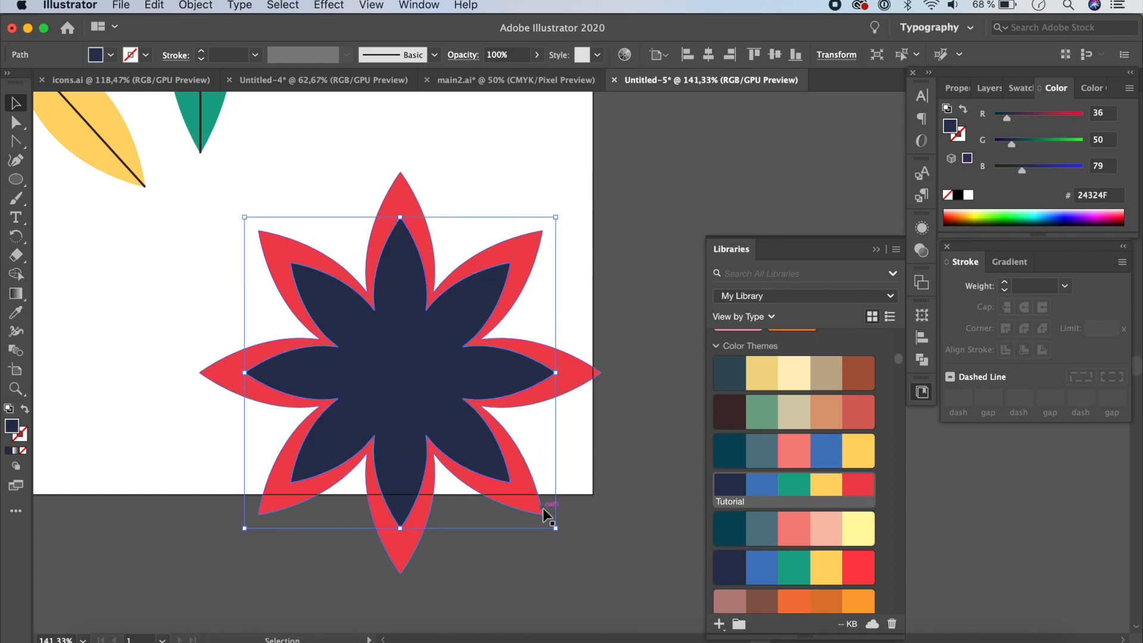
drag(555, 528, 500, 484)
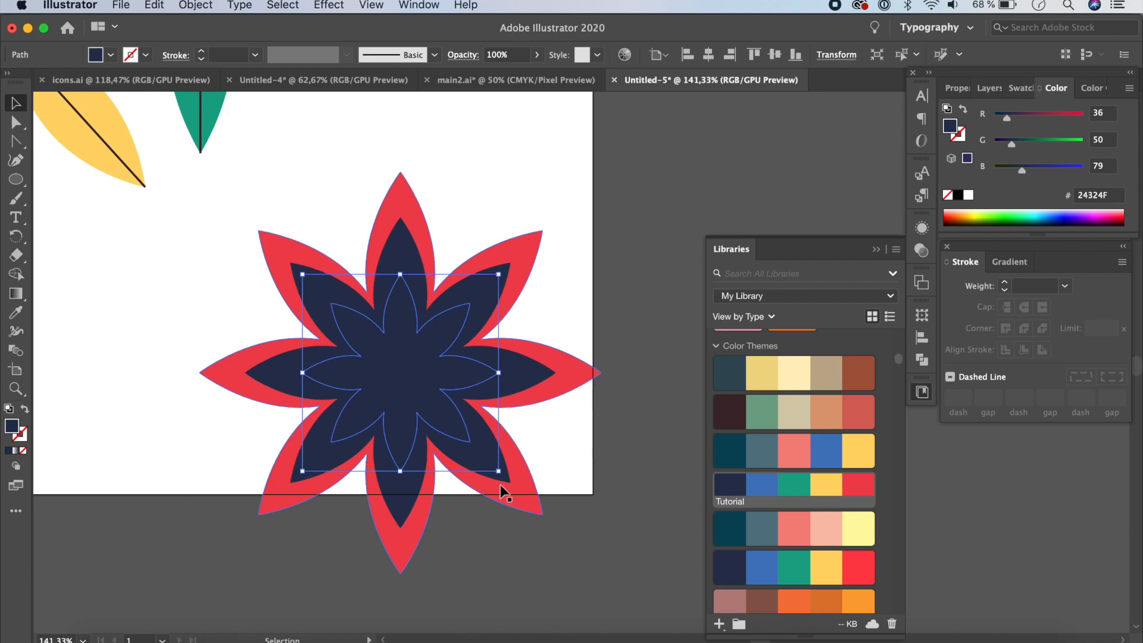
click(830, 479)
click(589, 481)
Move the three leaves off the artboard to its left and place the layered flower near the artboard's center.
key(super+0)
drag(395, 286, 161, 238)
drag(469, 391, 406, 260)
scroll(665, 216, down, 5)
scroll(665, 216, right, 5)
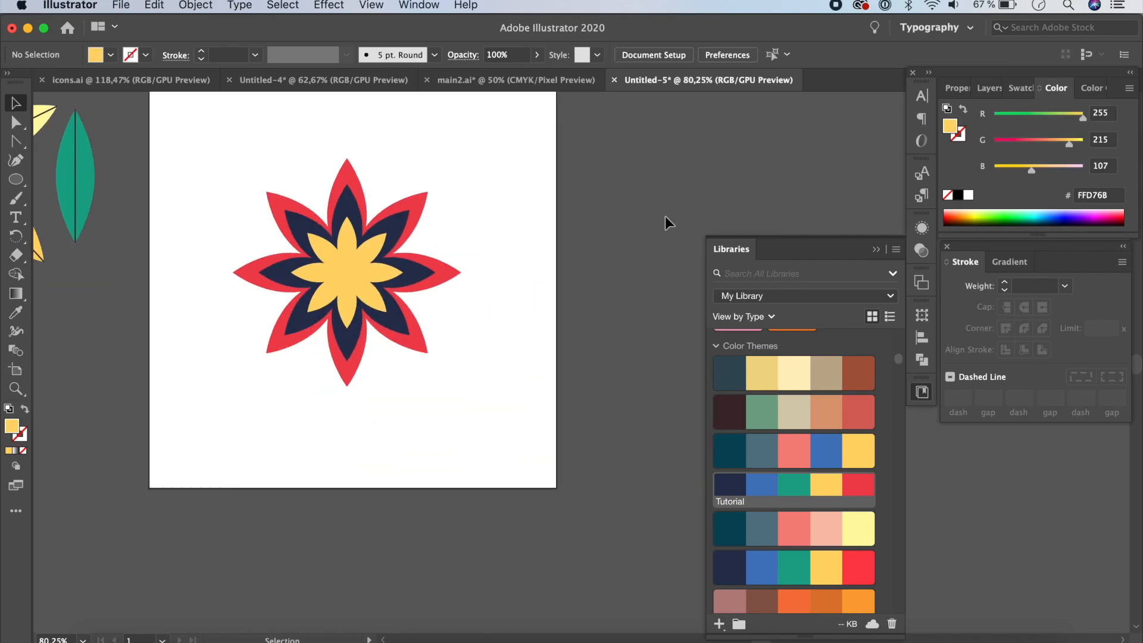
Duplicate the yellow inner flower to the artboard's upper right, scale the copy down, and fill it with red.
click(344, 267)
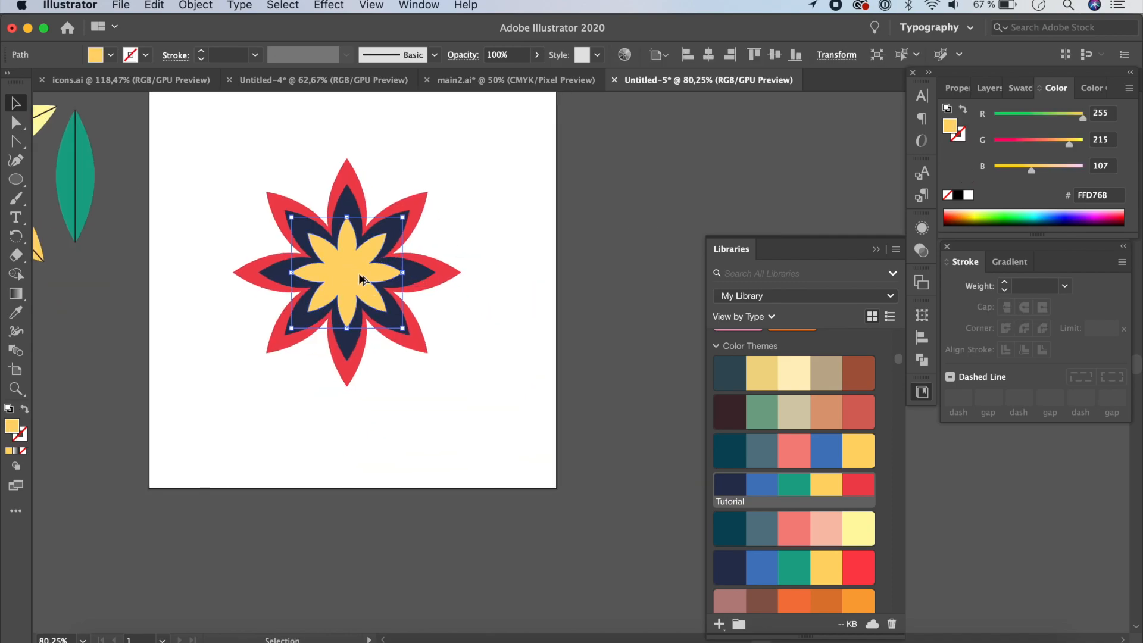
alt+drag(361, 278, 519, 185)
shift+drag(558, 232, 519, 211)
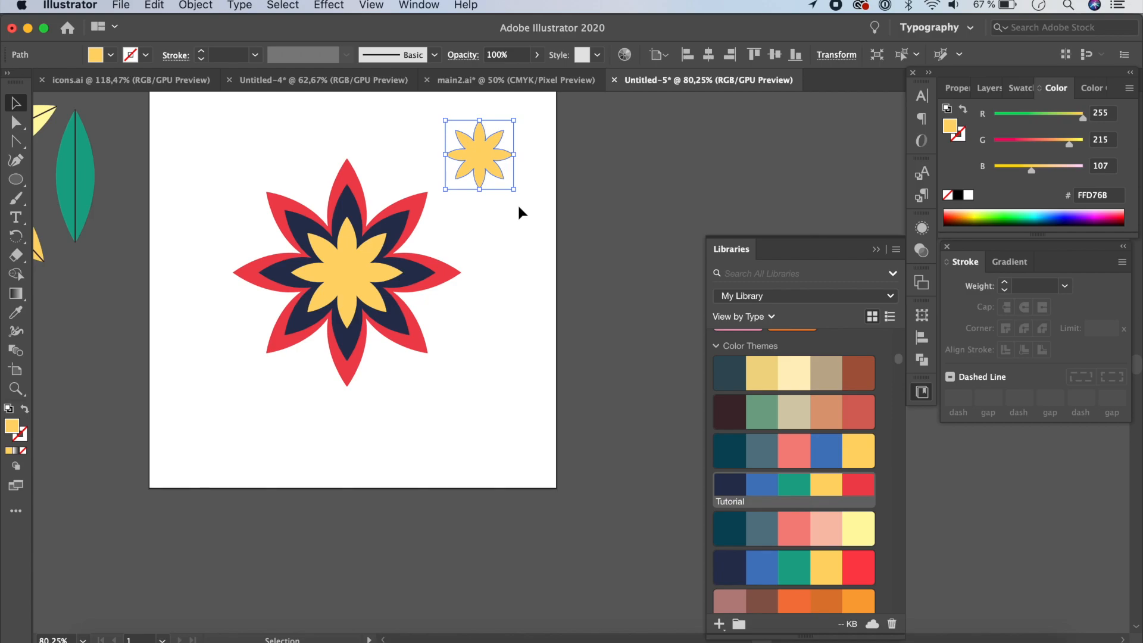
click(859, 484)
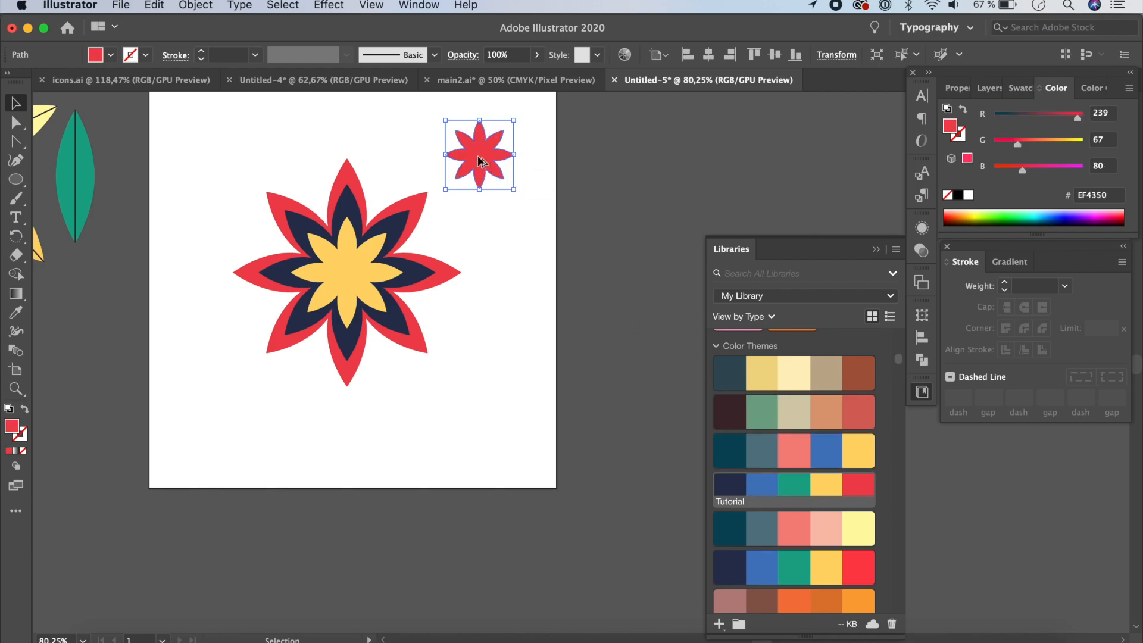
Duplicate the small red flower to the artboard's lower right, enlarge the copy, and fill it with yellow.
alt+drag(477, 156, 477, 380)
shift+drag(513, 412, 550, 456)
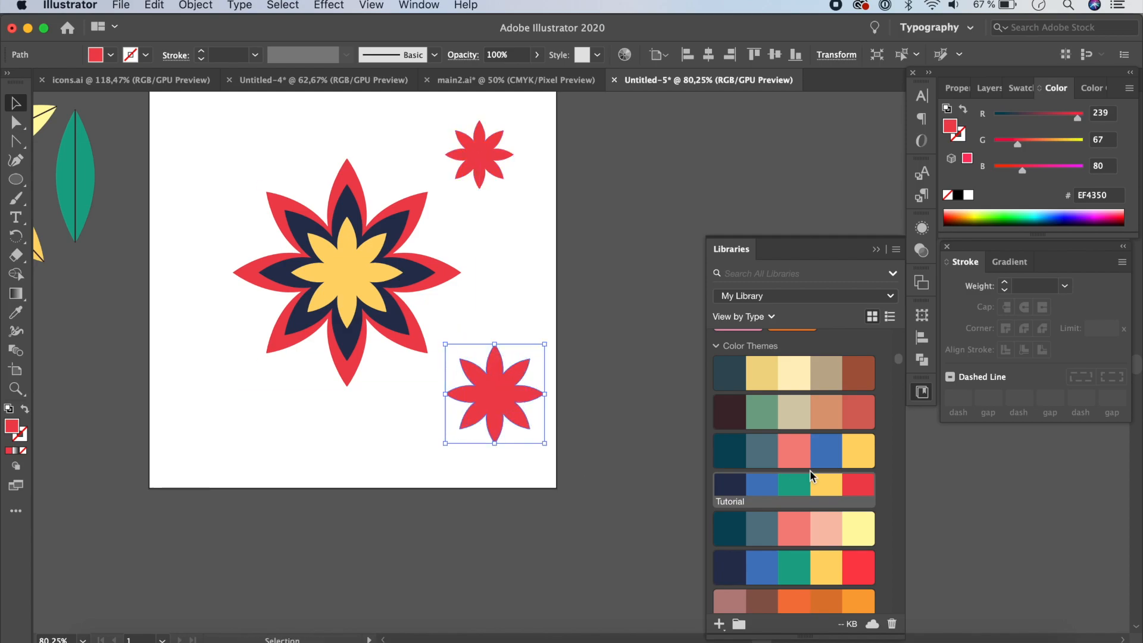
click(827, 486)
Copy the yellow flower to the artboard's lower left, add a smaller centered copy in front, and fill the outer one with red.
alt+drag(495, 393, 233, 412)
key(super+c)
key(super+f)
alt+shift+drag(284, 464, 263, 444)
click(291, 442)
click(279, 412)
click(857, 485)
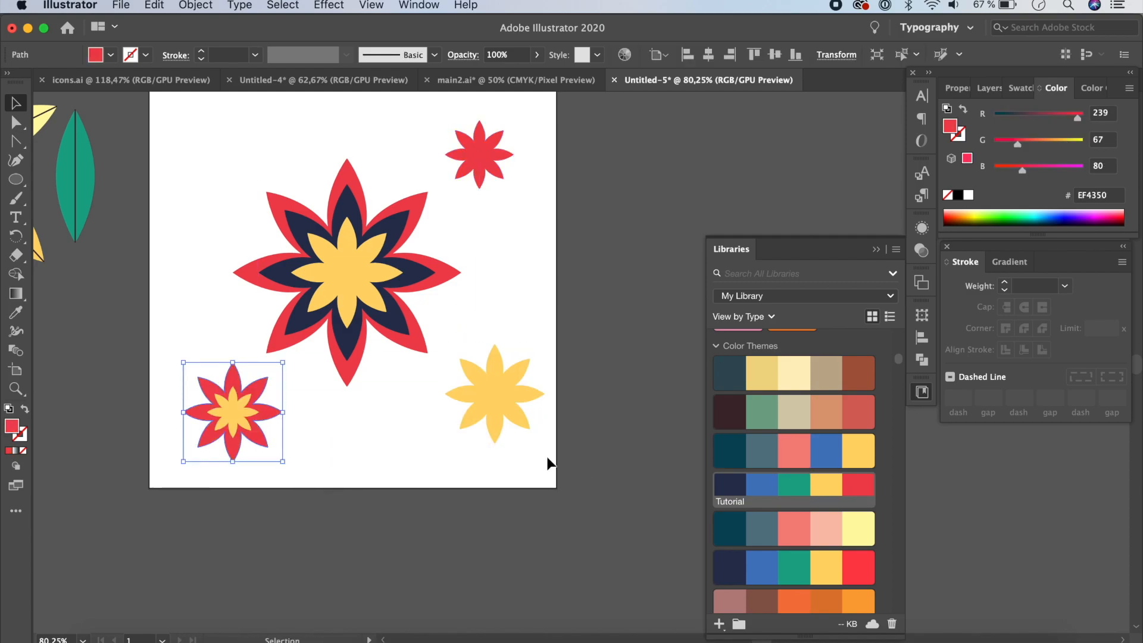
click(581, 466)
Duplicate the lower-right yellow flower to the artboard's upper left and scale the copy down.
scroll(554, 453, up, 2)
alt+drag(514, 432, 260, 178)
key(super+c)
key(super+f)
alt+shift+drag(303, 230, 279, 206)
drag(241, 179, 224, 247)
Rearrange the flowers around the large one, moving the small red flower to its left between the yellow and two-tone flowers.
drag(498, 216, 488, 266)
drag(519, 431, 469, 449)
click(422, 386)
drag(298, 419, 274, 468)
drag(482, 244, 220, 359)
drag(456, 452, 431, 456)
Scale down the yellow flower at the artboard's lower right.
click(636, 439)
click(431, 456)
alt+shift+drag(474, 502, 427, 452)
click(582, 456)
Make a pattern swatch from all the flowers on the artboard with the default Grid tile options and finish pattern editing.
scroll(582, 456, left, 1)
scroll(581, 455, down, 3)
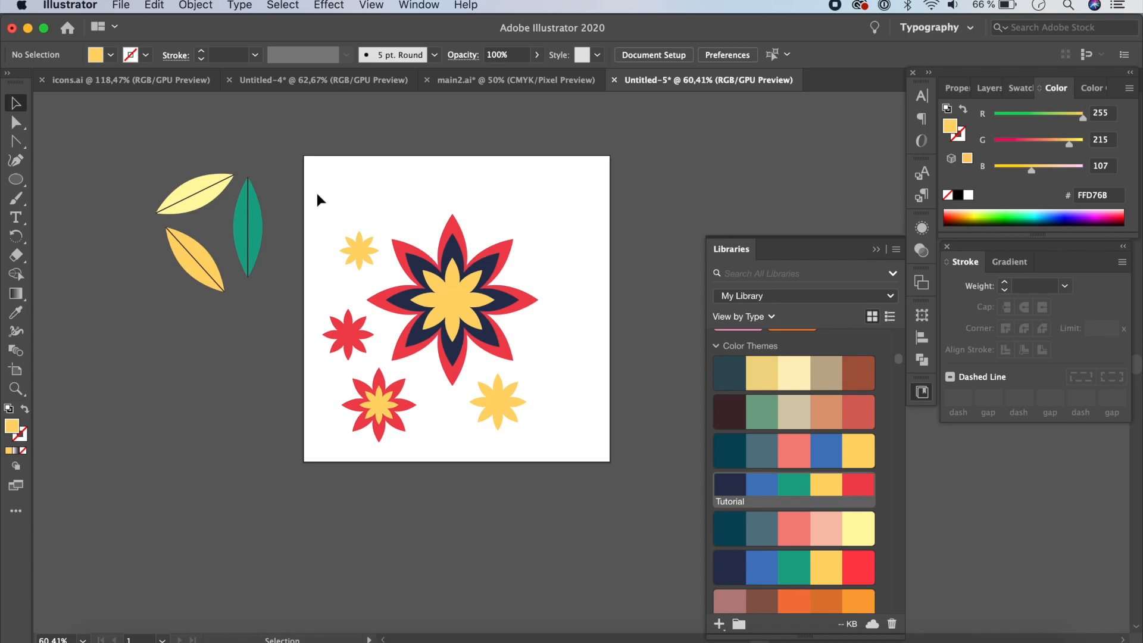
drag(316, 245, 590, 460)
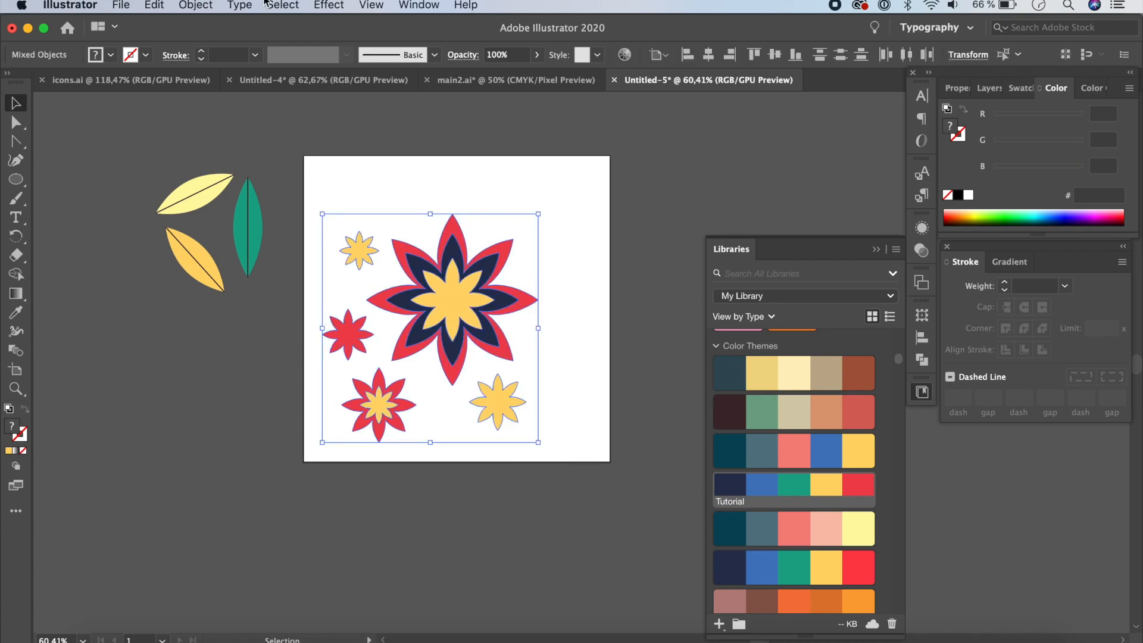
click(187, 6)
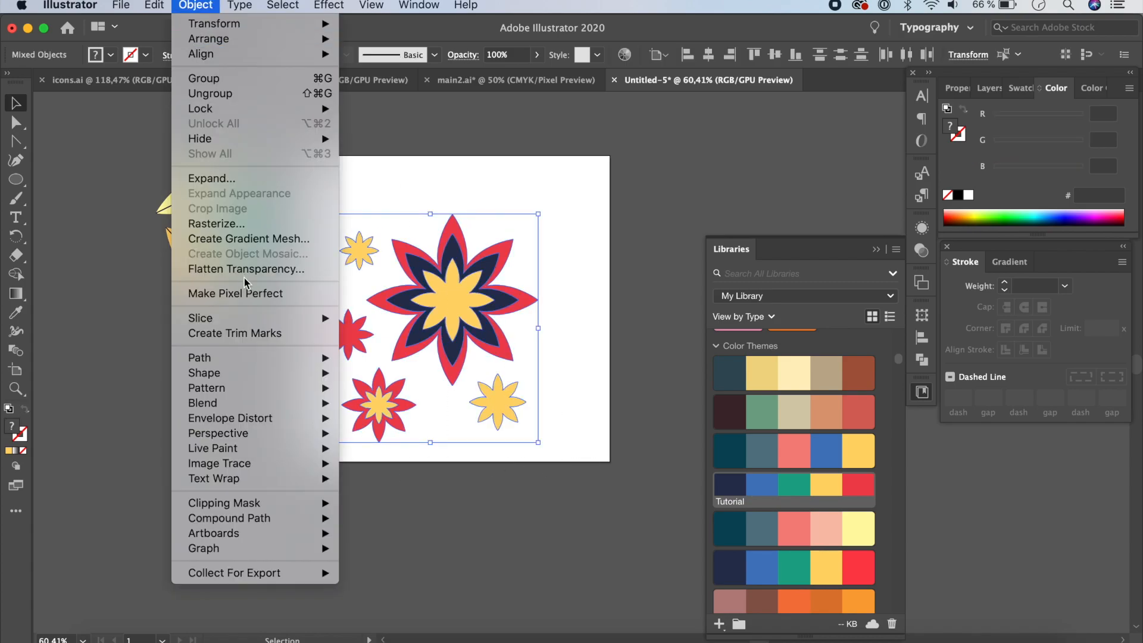
mouse_move(295, 394)
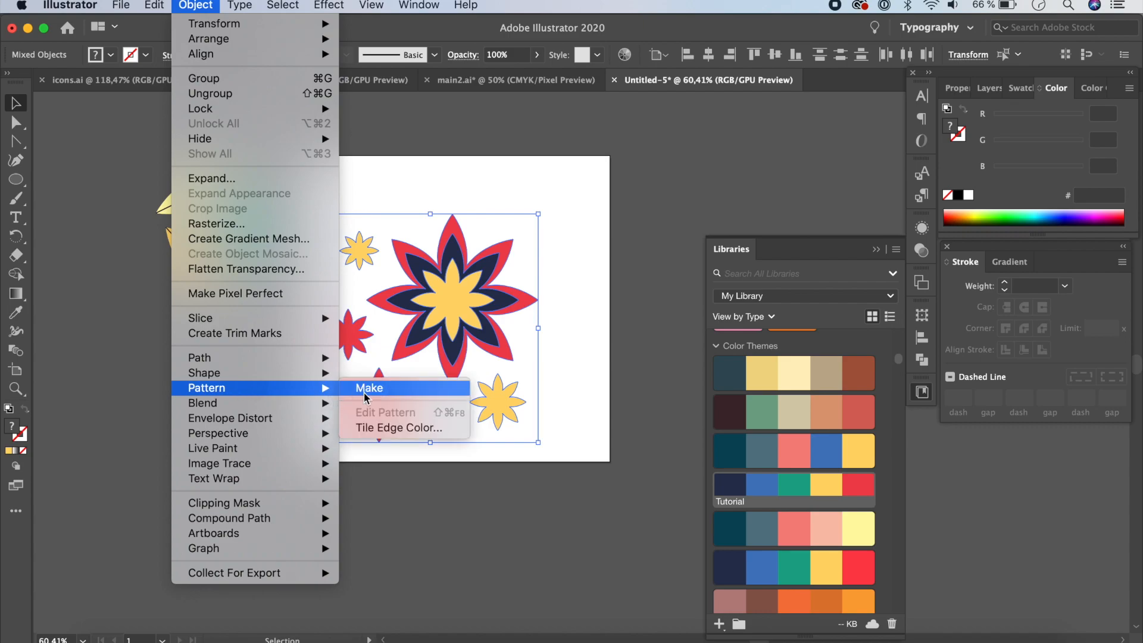
click(400, 389)
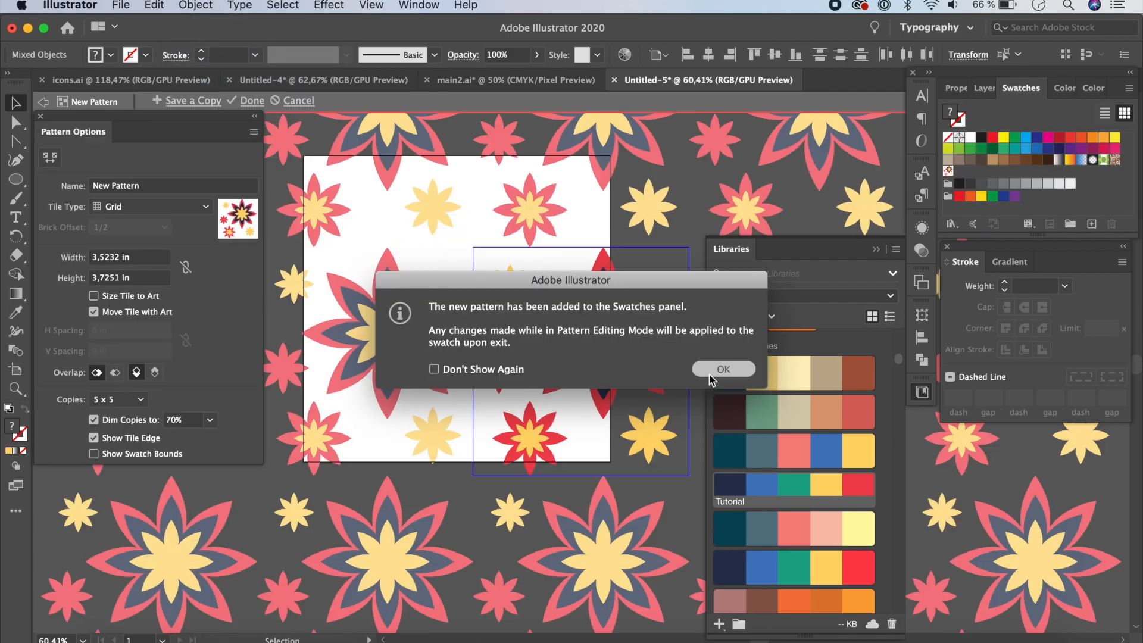
click(709, 374)
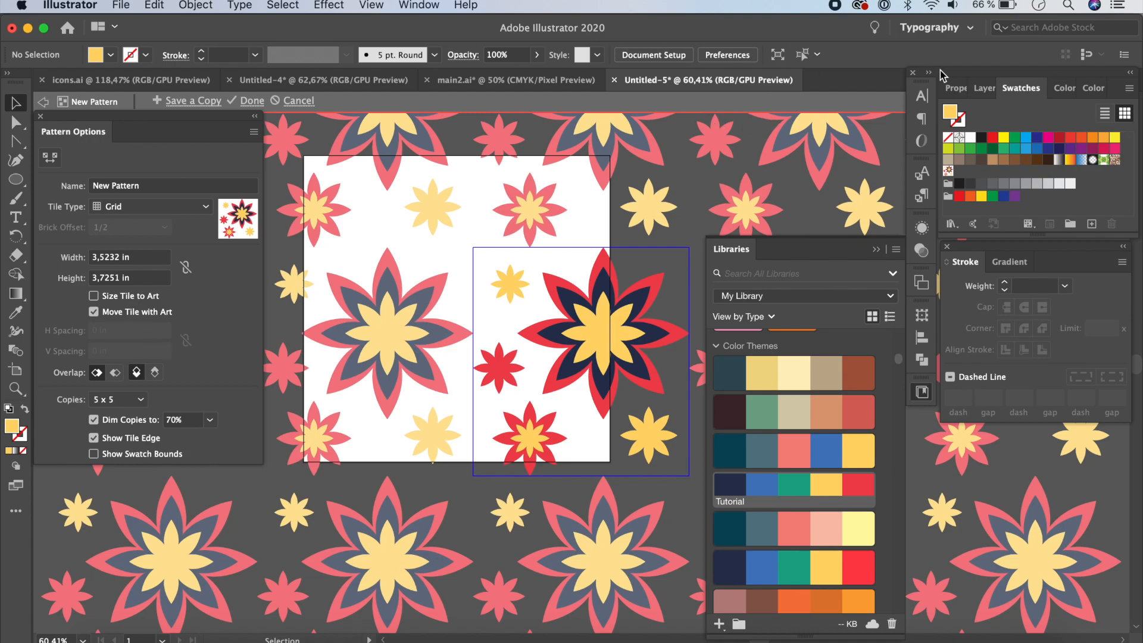
click(247, 101)
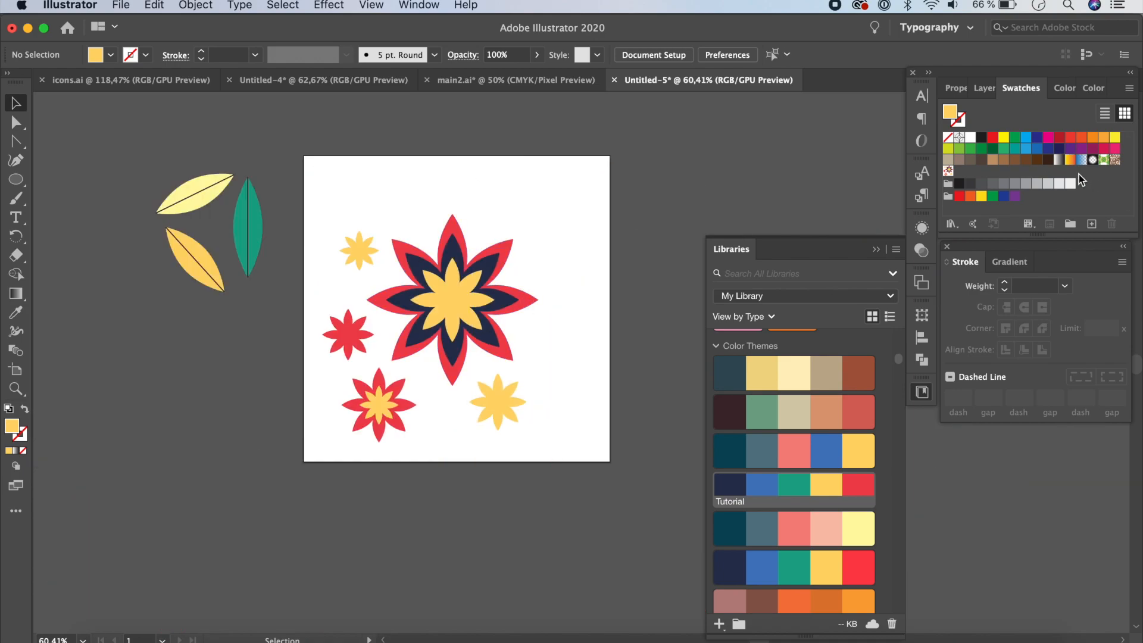
click(432, 6)
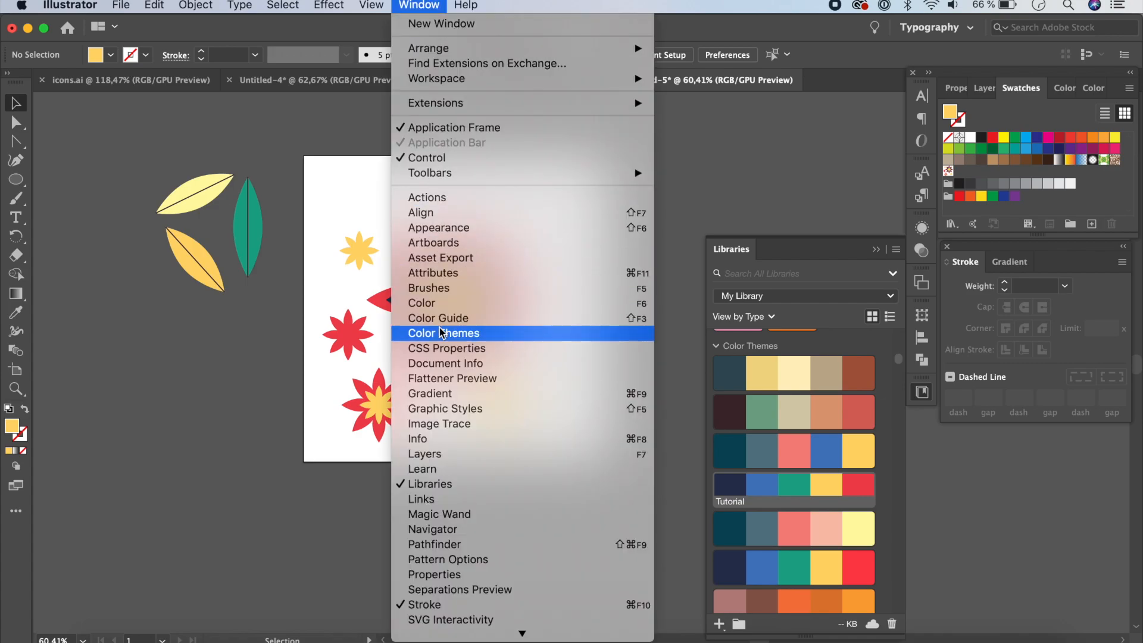
scroll(450, 453, down, 2)
scroll(450, 453, down, 5)
click(434, 420)
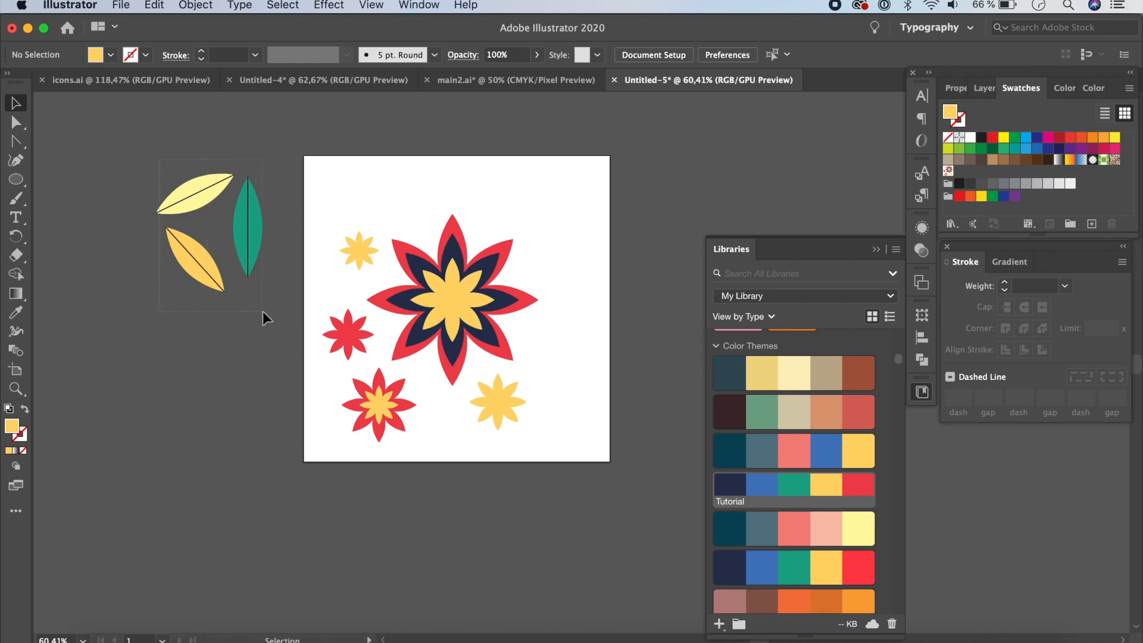
Start a new pattern swatch from the three leaves beside the artboard.
drag(262, 312, 264, 312)
click(196, 5)
mouse_move(309, 387)
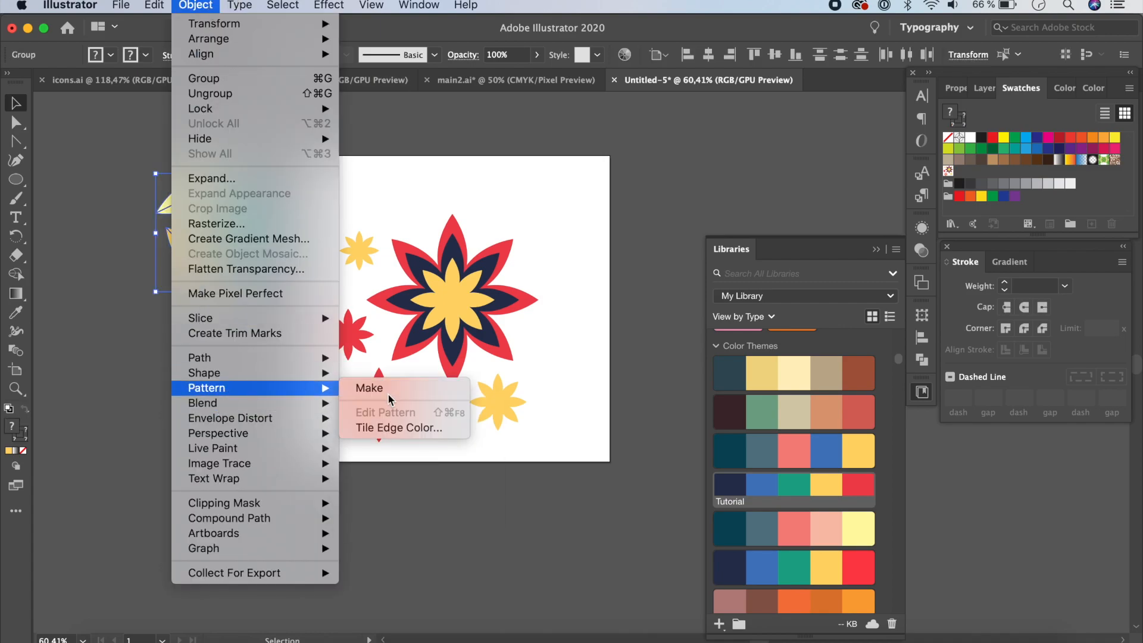
click(388, 395)
click(651, 374)
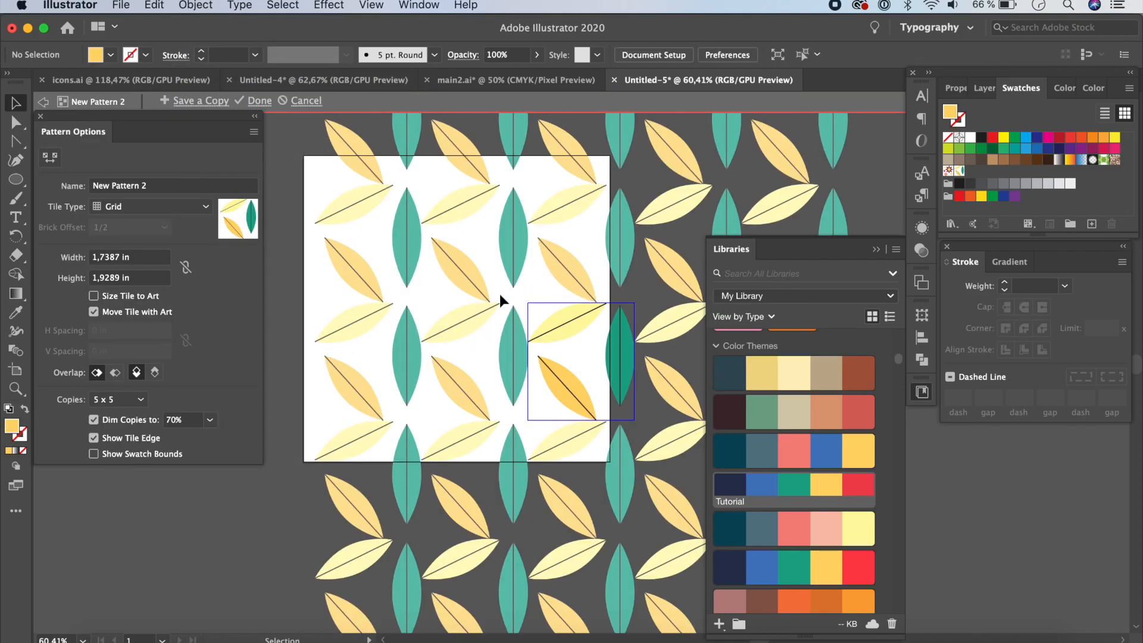
Try the Hex by Column tile type on the leaf pattern and settle on Brick by Row.
click(205, 206)
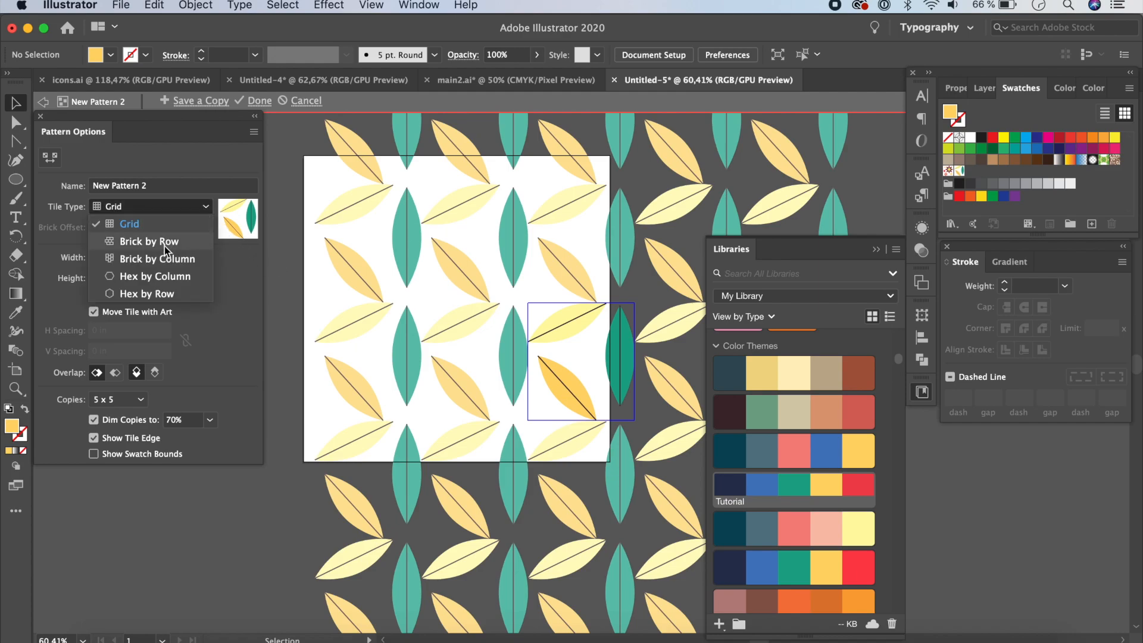
click(169, 281)
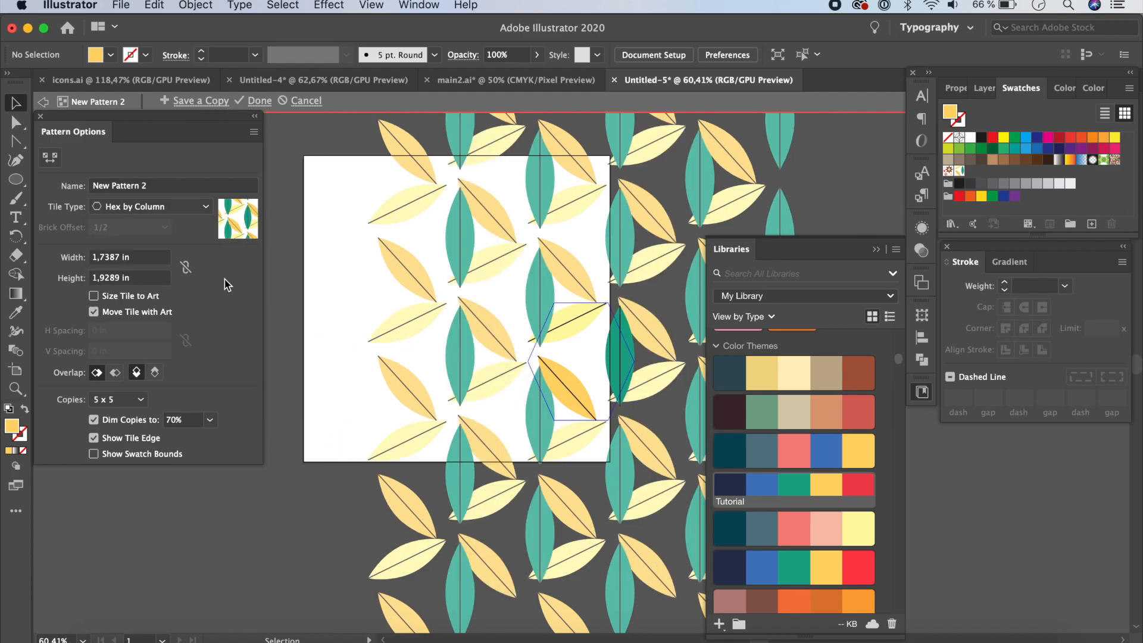
click(142, 205)
click(148, 242)
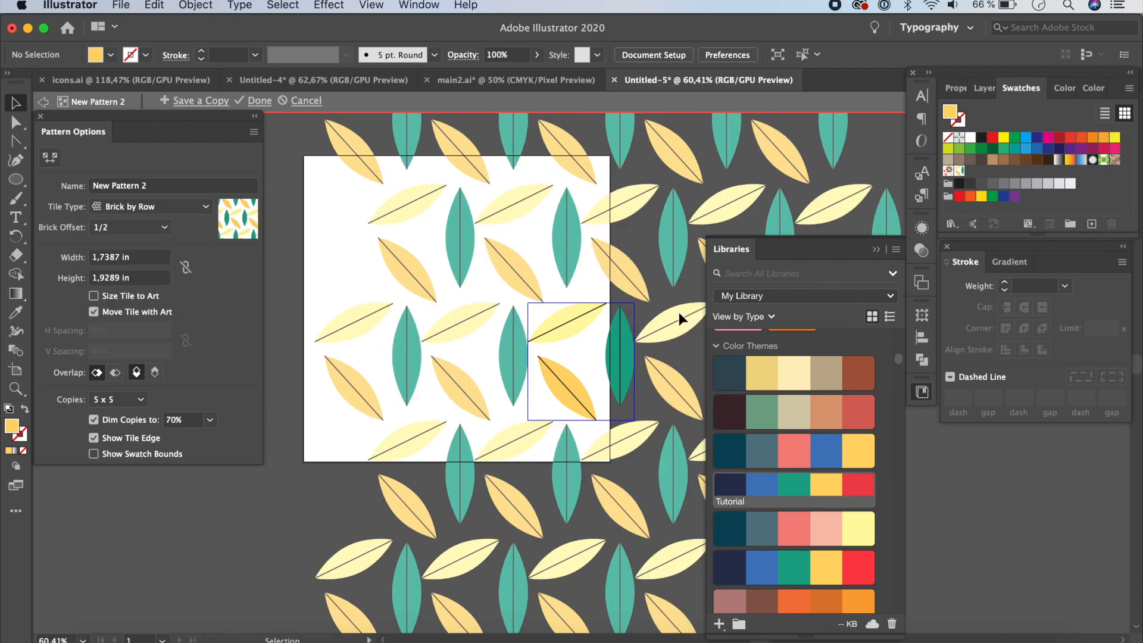
Widen the leaf pattern's tile to about 1.84 in with the Pattern Tile Tool and finish pattern editing.
click(50, 158)
drag(530, 308, 524, 308)
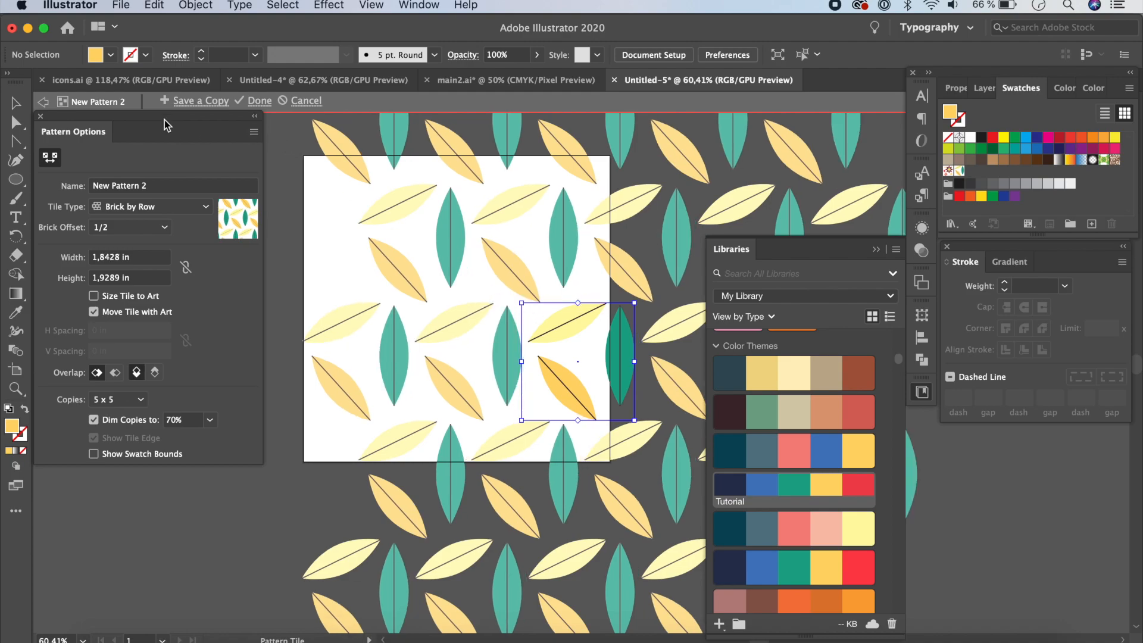
click(257, 101)
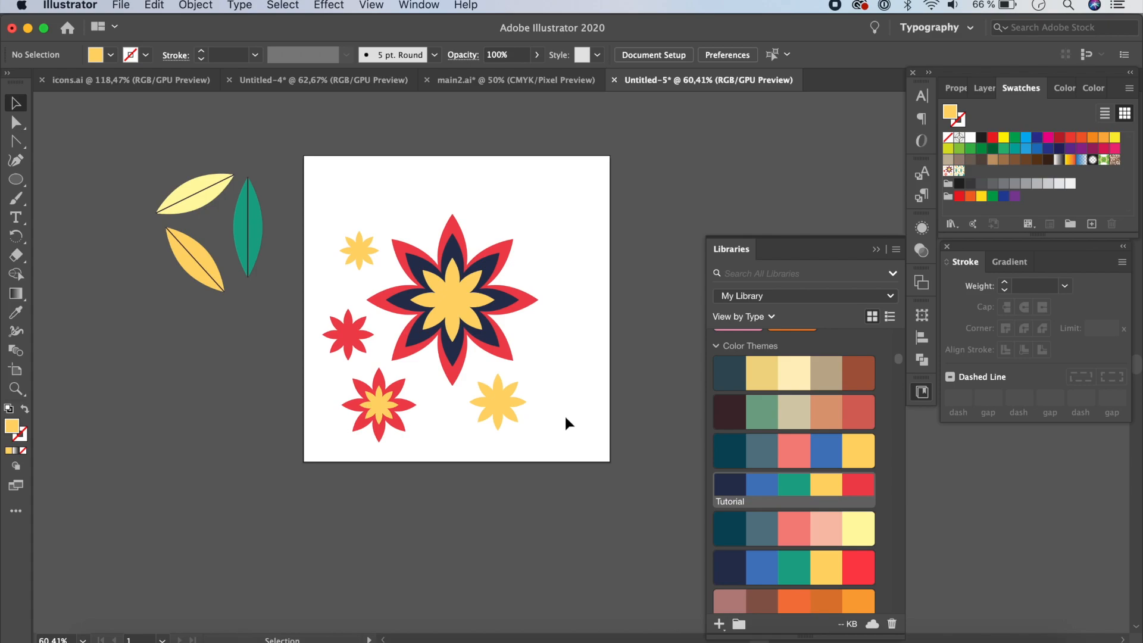
Group all the flowers on the artboard, and group the three leaves separately.
drag(309, 202, 567, 469)
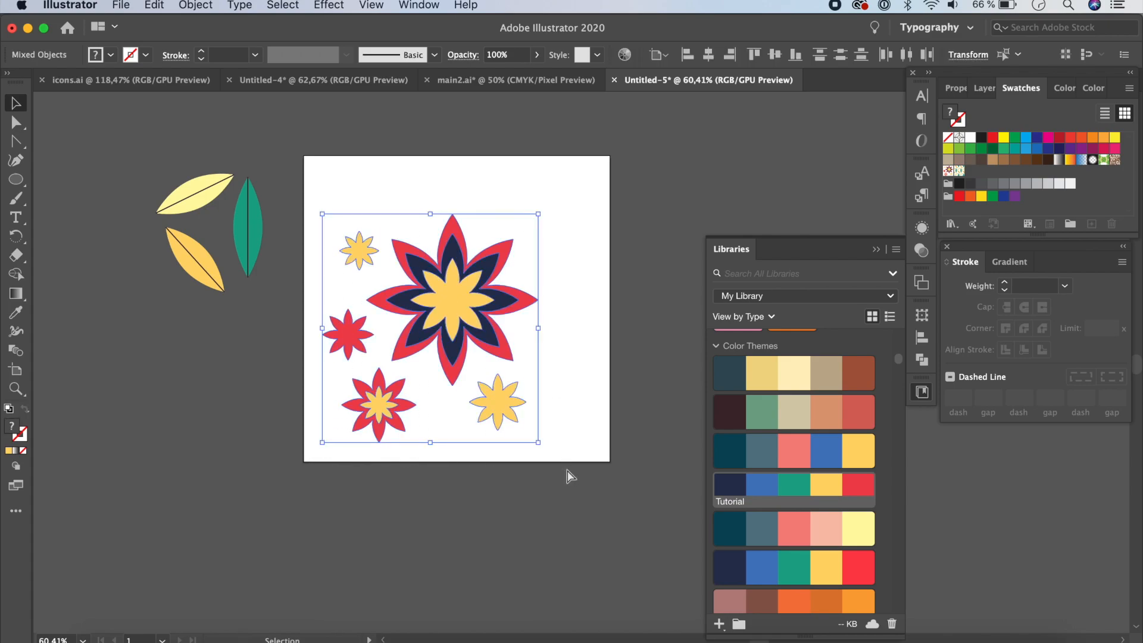
key(super+g)
drag(145, 156, 285, 313)
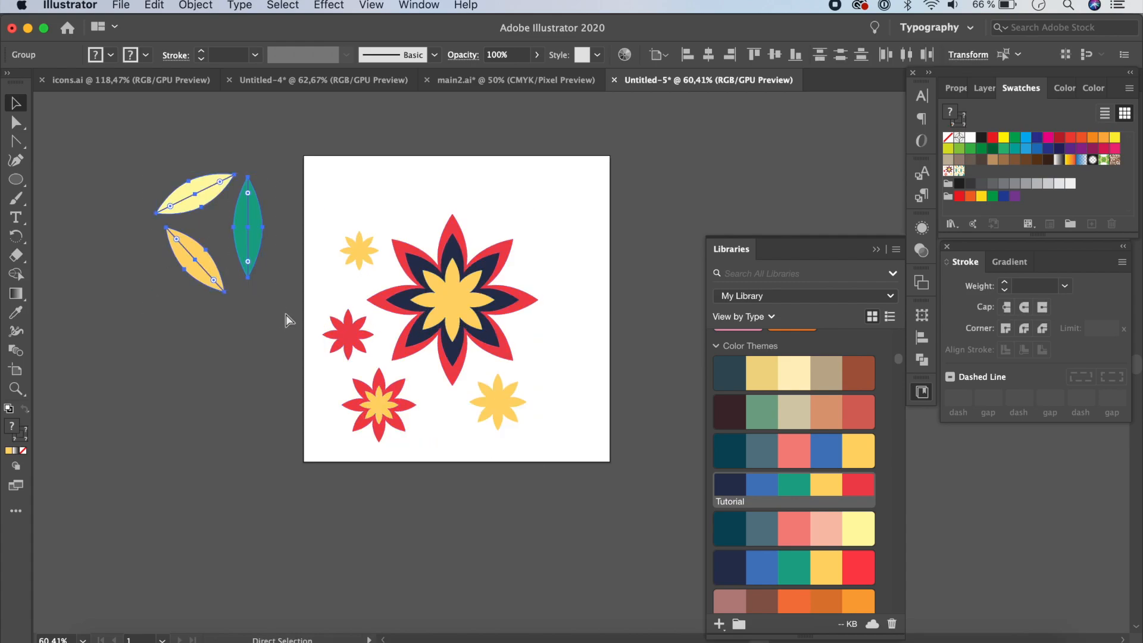
key(super+g)
click(553, 469)
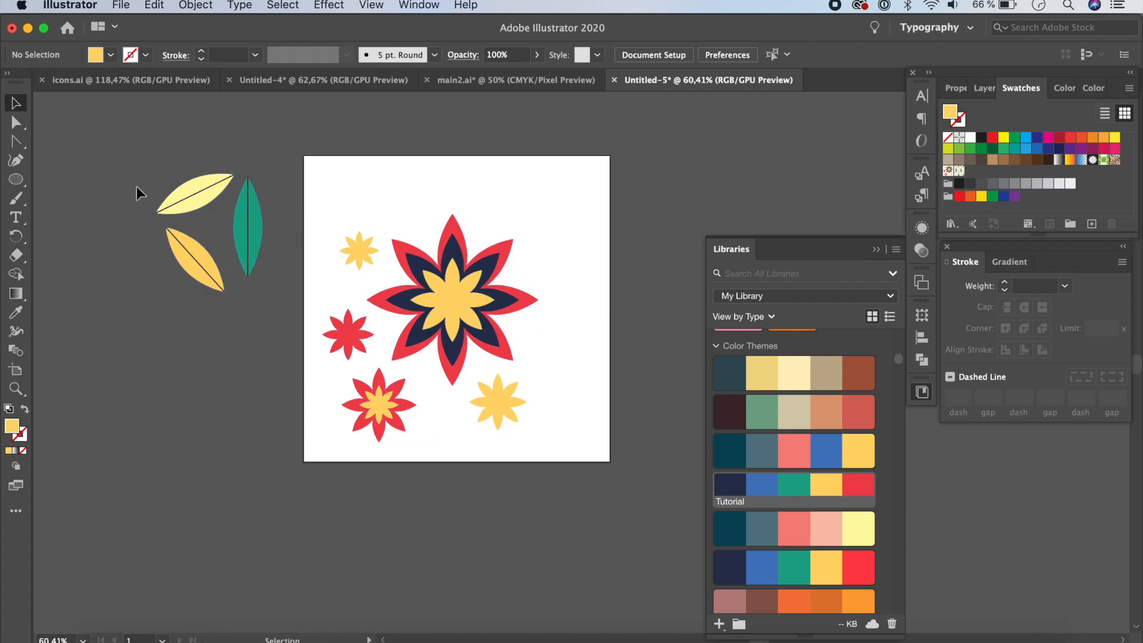
Move the leaf group and the flower group off the artboard to its left.
click(244, 227)
drag(244, 228, 123, 169)
drag(491, 332, 168, 358)
drag(168, 358, 148, 365)
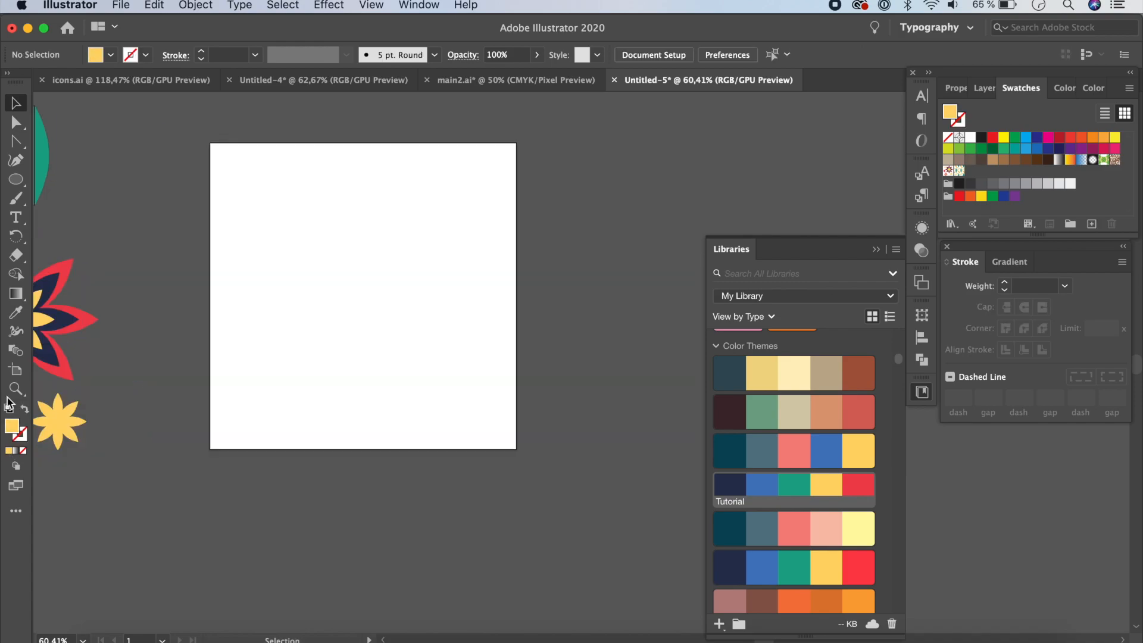
Extend the artboard's right edge with the Artboard tool to about twice its width.
click(14, 373)
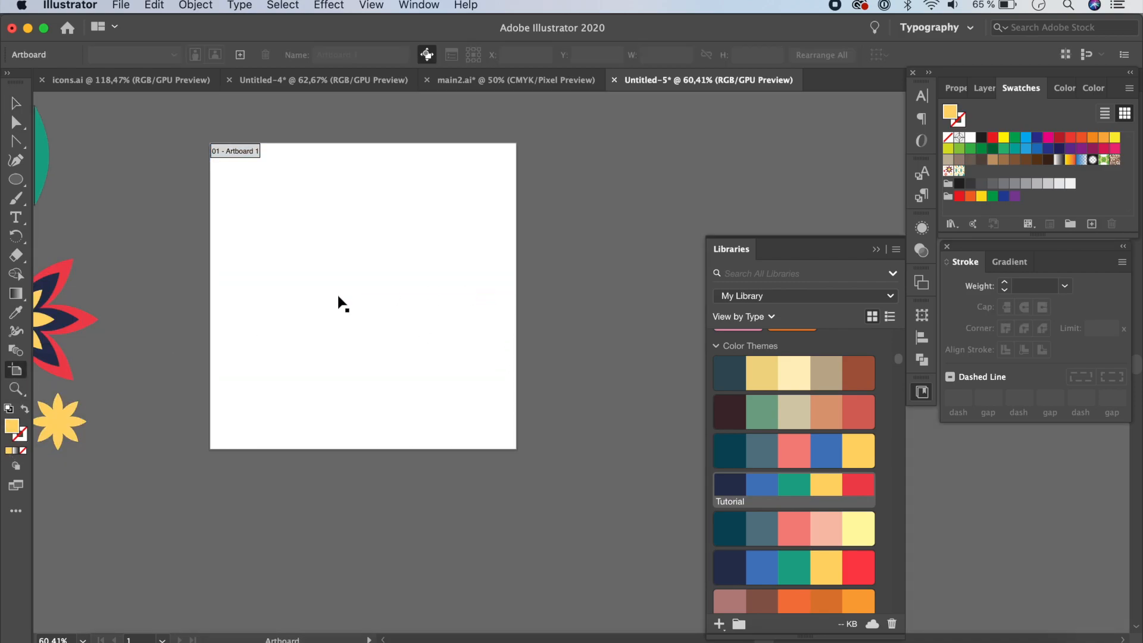
click(454, 280)
drag(516, 296, 802, 311)
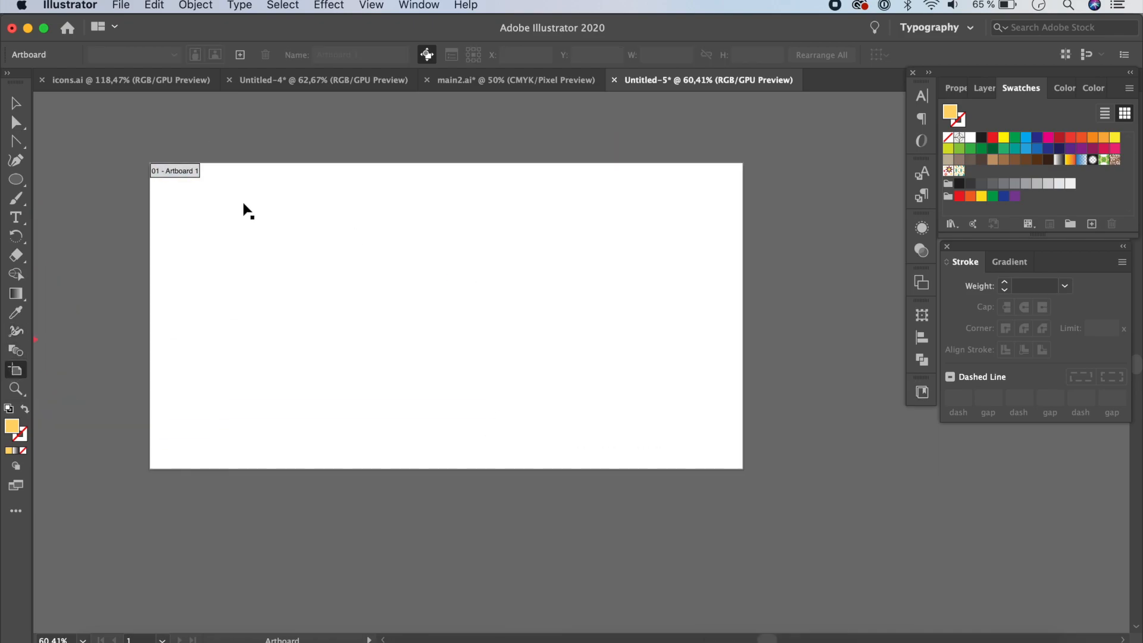
Draw a yellow rectangle about 3 x 4.56 in on the left half of the artboard.
click(16, 178)
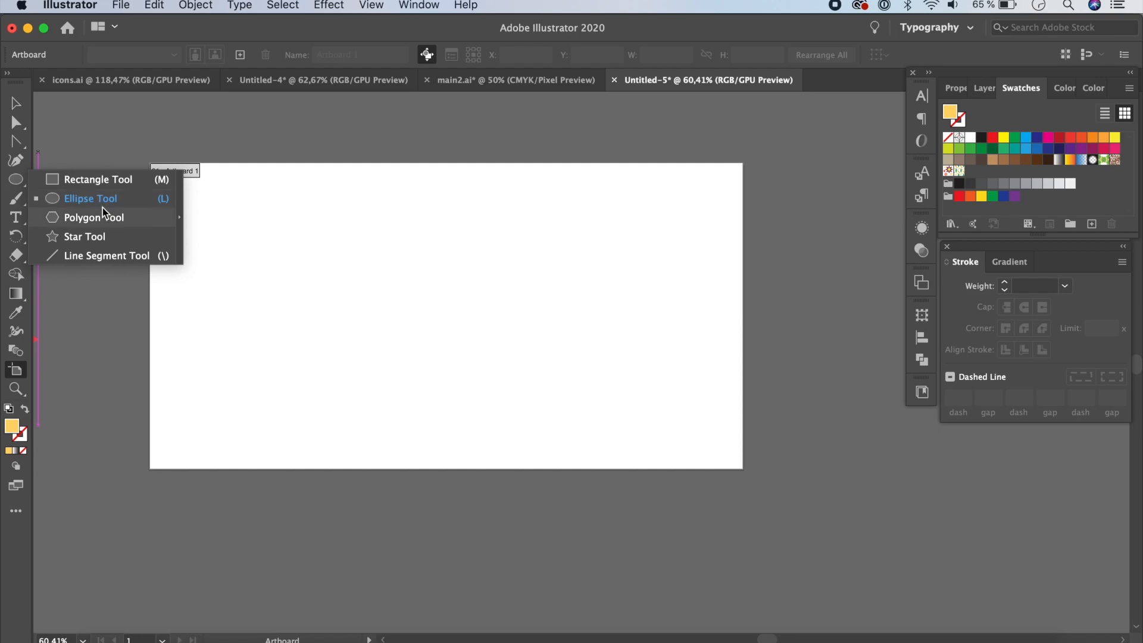
click(101, 185)
drag(251, 178, 437, 458)
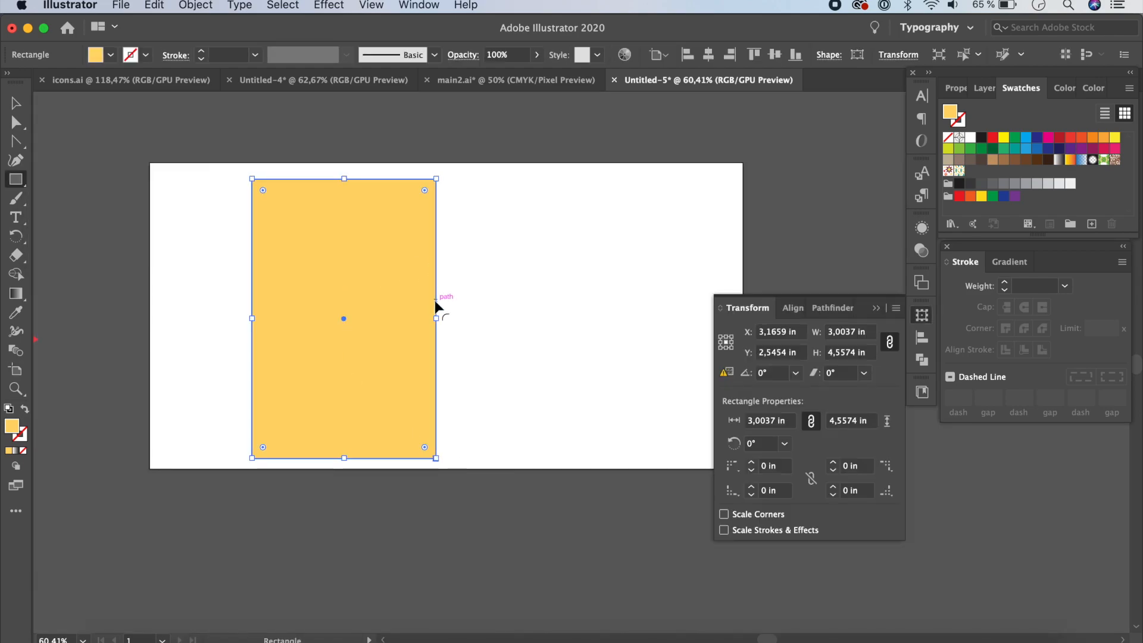
click(877, 308)
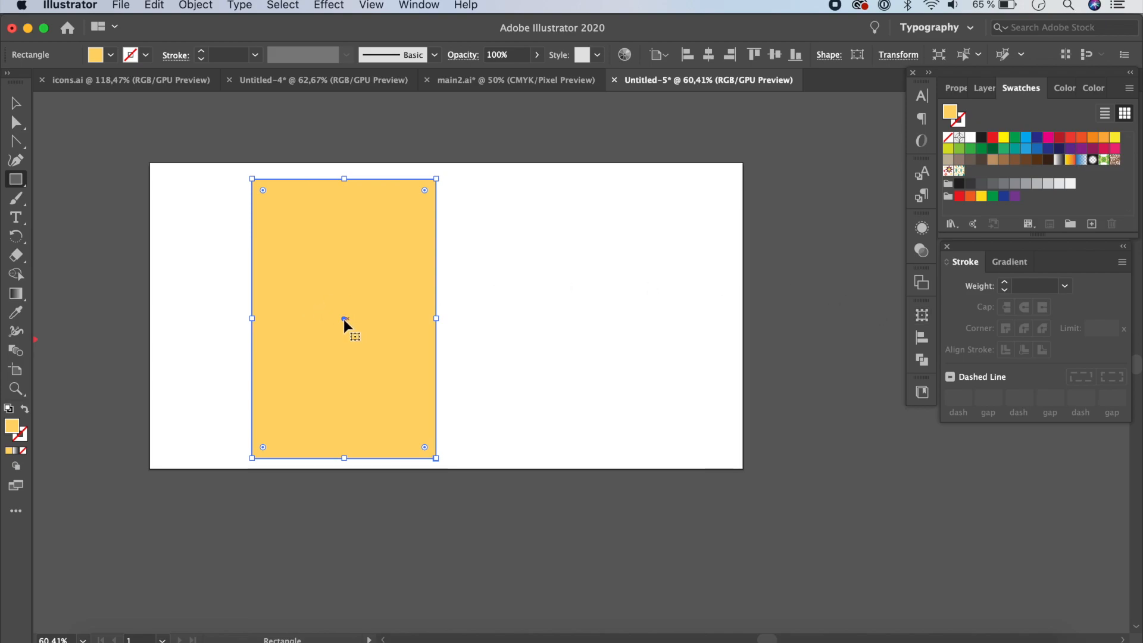
Duplicate the yellow rectangle so that the copy sits flush against its right edge.
drag(344, 322, 528, 354)
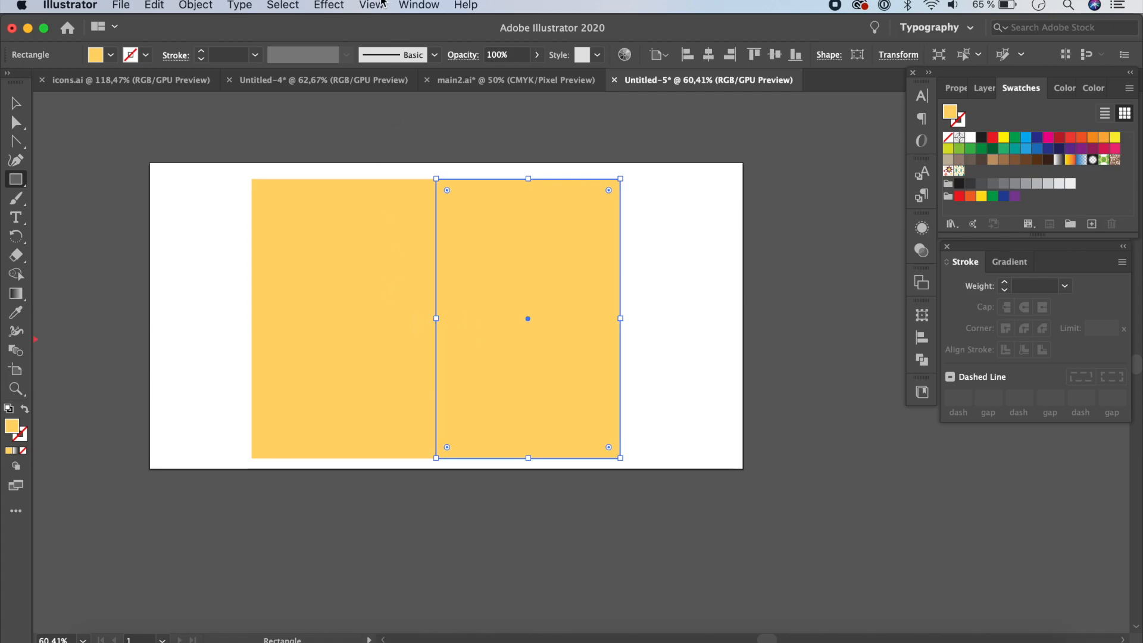
click(382, 3)
click(482, 490)
Fill the left rectangle with the flower pattern swatch and the right rectangle with the leaf pattern swatch.
click(17, 106)
click(369, 289)
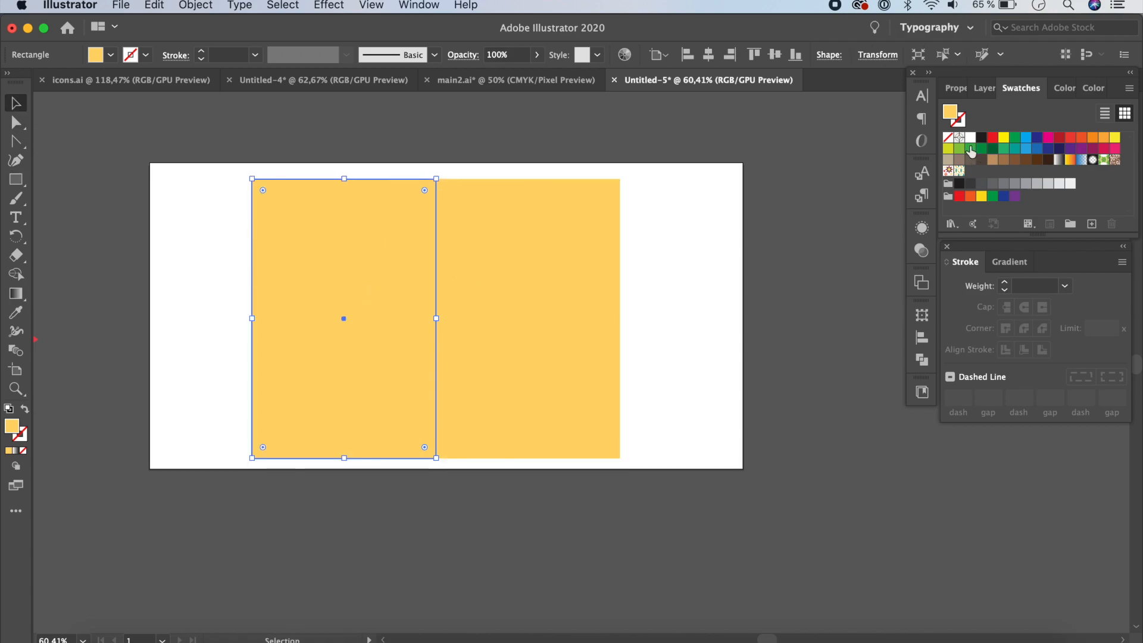
click(947, 171)
click(612, 292)
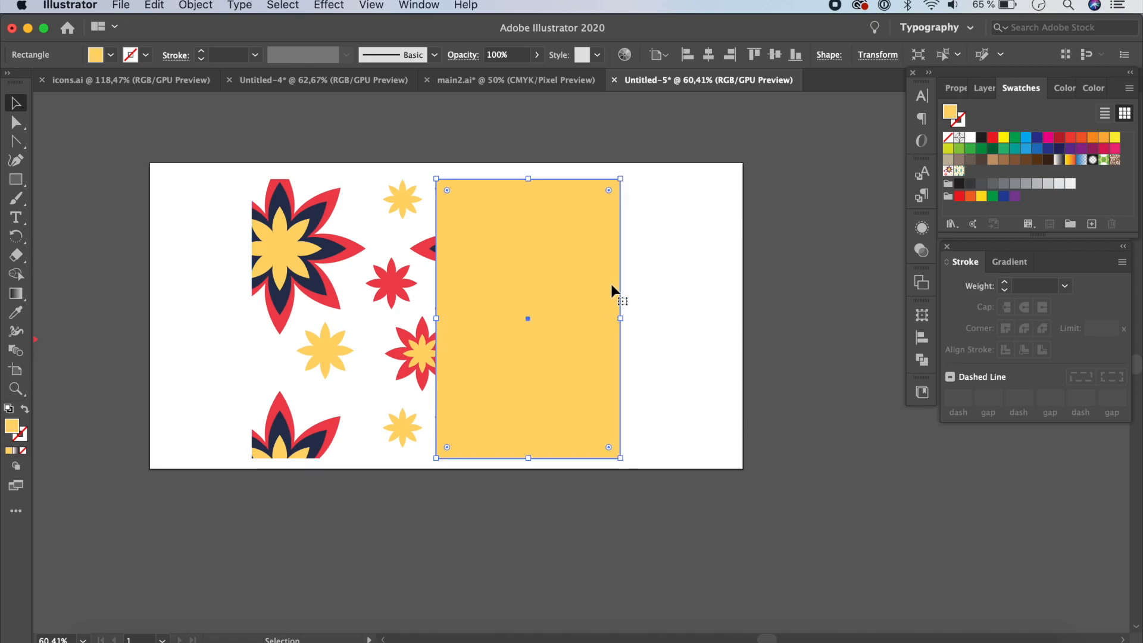
click(959, 171)
Move both pattern-filled rectangles together toward the artboard's left edge.
key(super+a)
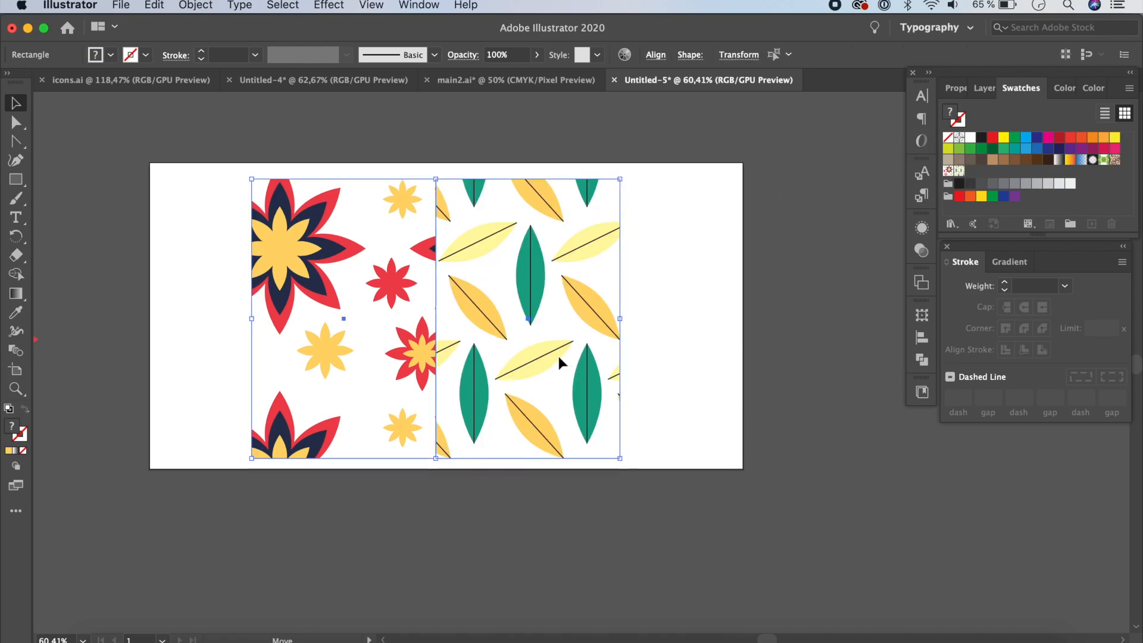
drag(558, 356, 509, 354)
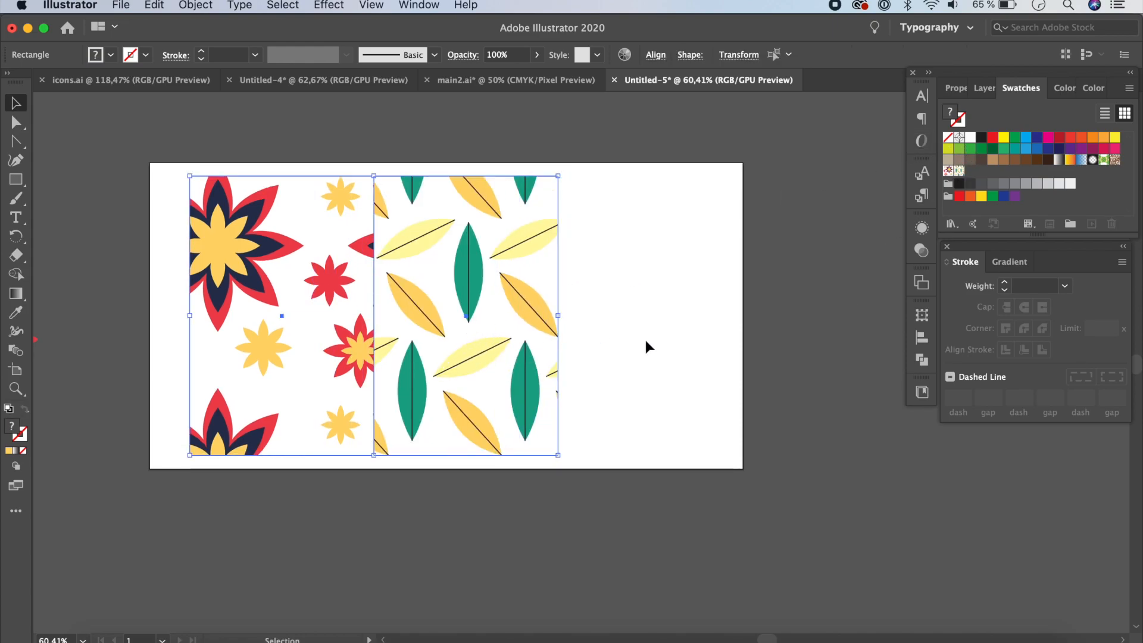
click(947, 171)
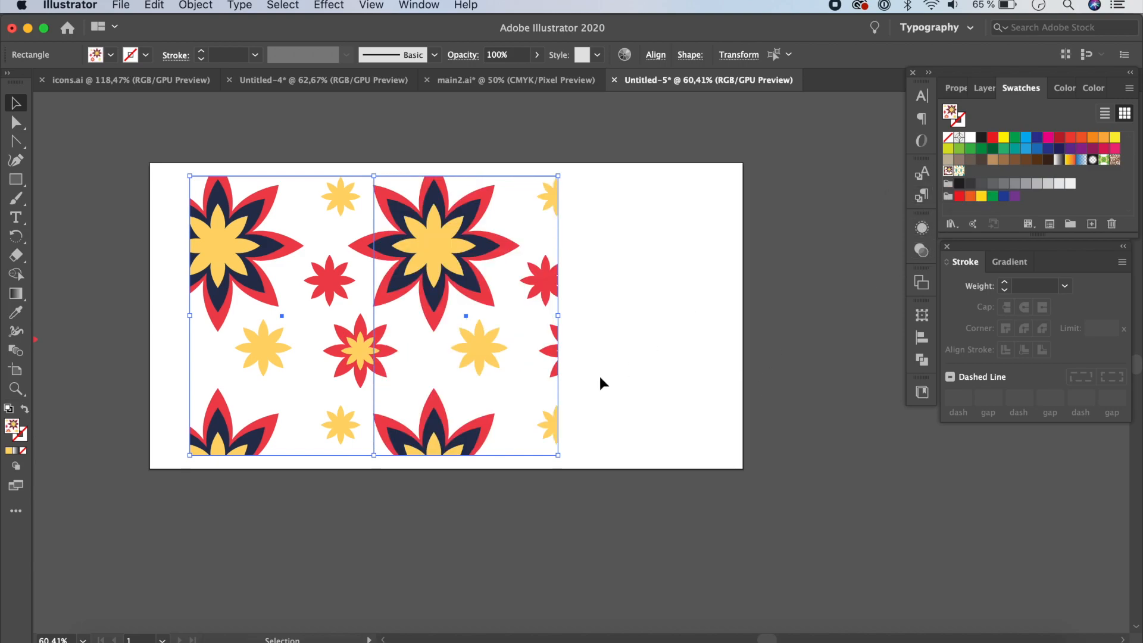
key(super+z)
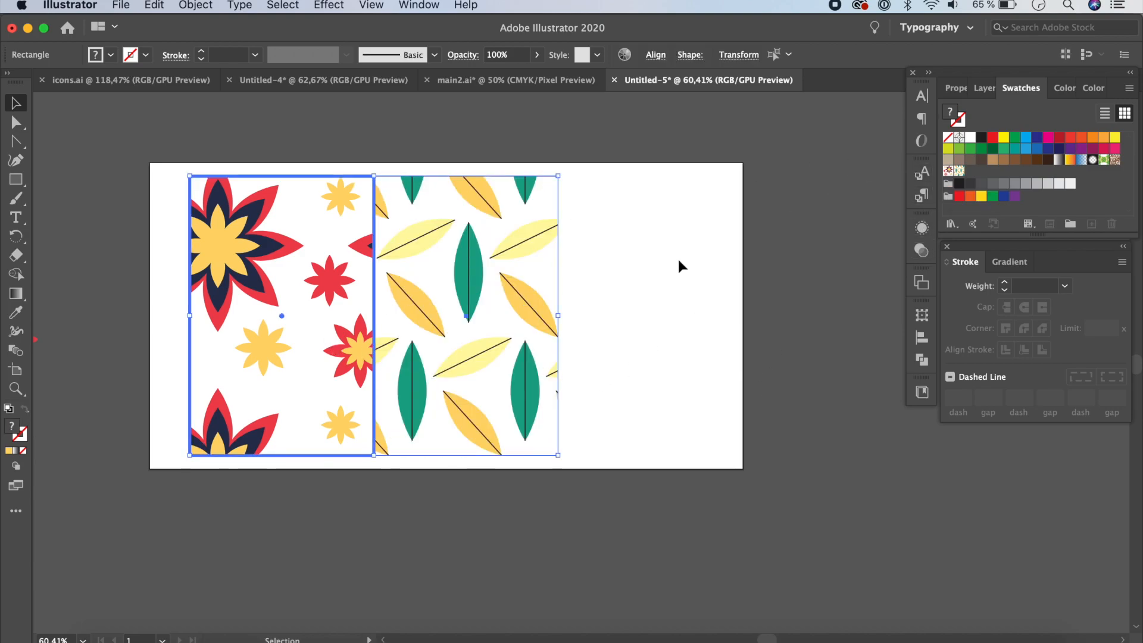
Reapply the flower pattern to the moved left rectangle and the leaf pattern to the right one.
click(678, 261)
click(352, 267)
click(948, 171)
click(538, 276)
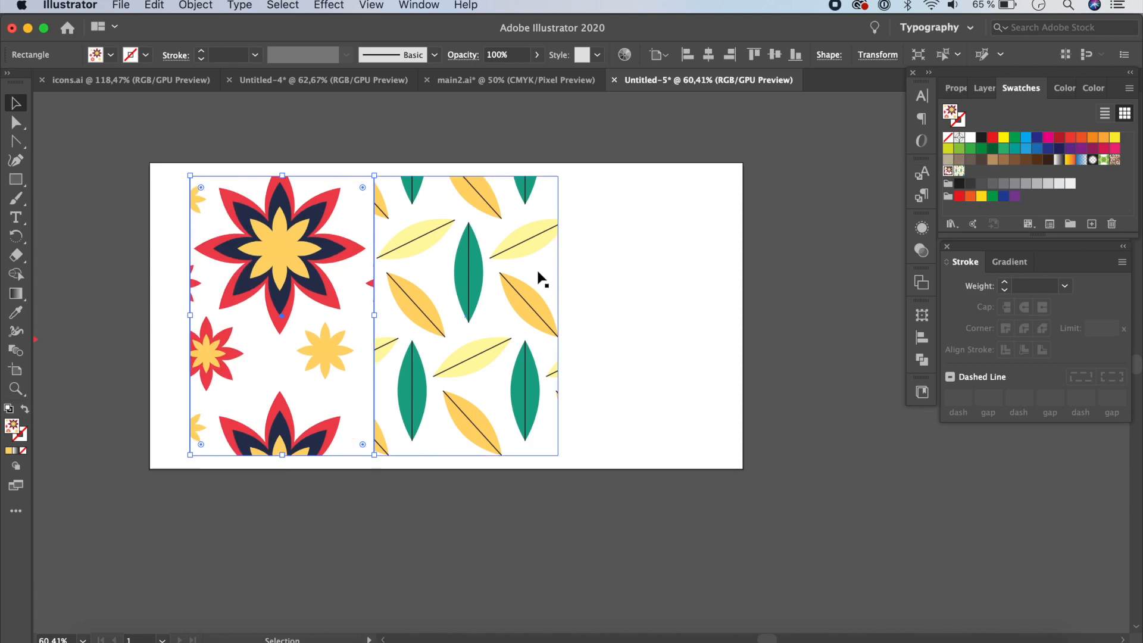
click(959, 171)
click(641, 303)
Scale both rectangles and their patterns up together until they extend past the artboard's bottom and right edges.
drag(173, 158, 651, 479)
scroll(651, 478, down, 5)
drag(538, 281, 754, 577)
scroll(778, 534, up, 5)
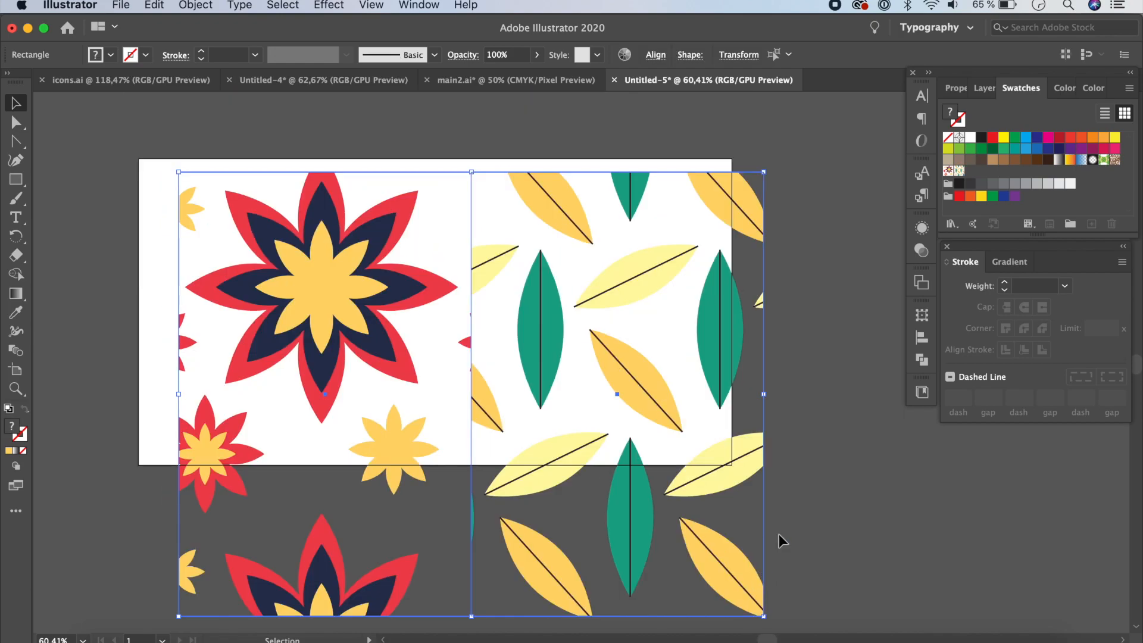
Reset the pattern scale in the enlarged rectangles by reapplying the flower swatch and the leaf swatch.
click(819, 495)
click(322, 324)
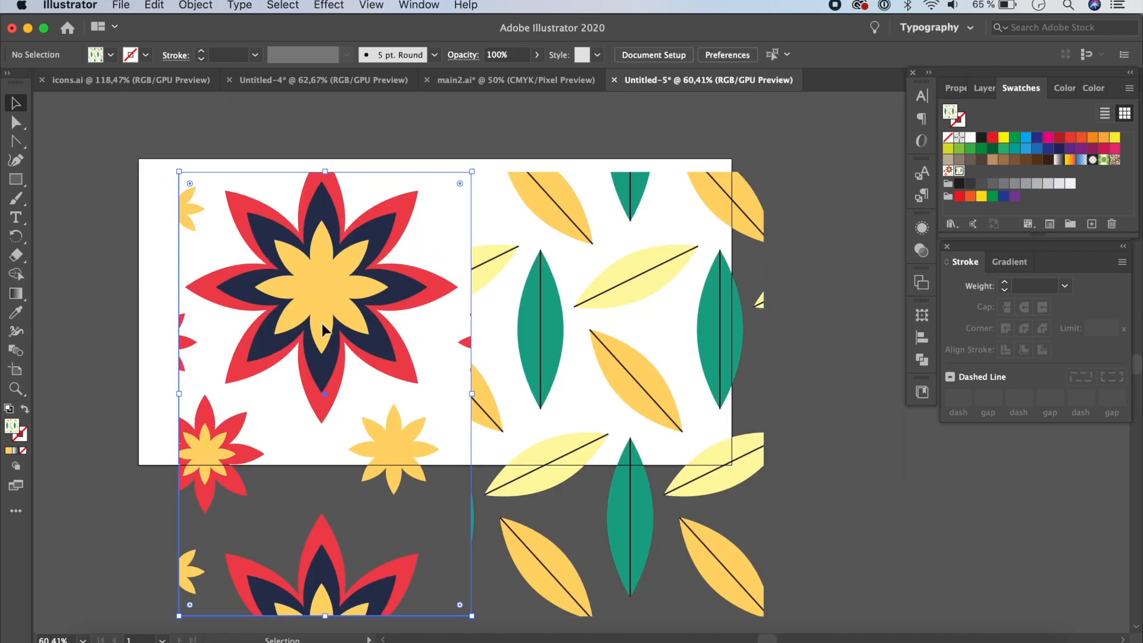
click(948, 171)
click(683, 306)
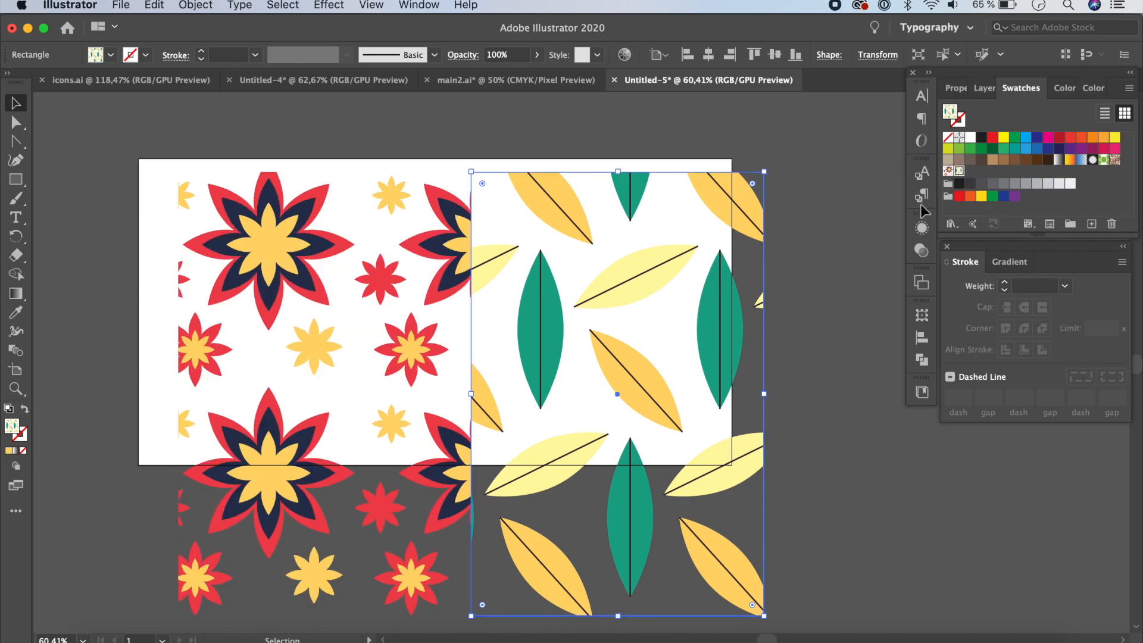
click(959, 172)
click(834, 373)
scroll(834, 373, down, 2)
scroll(834, 372, right, 1)
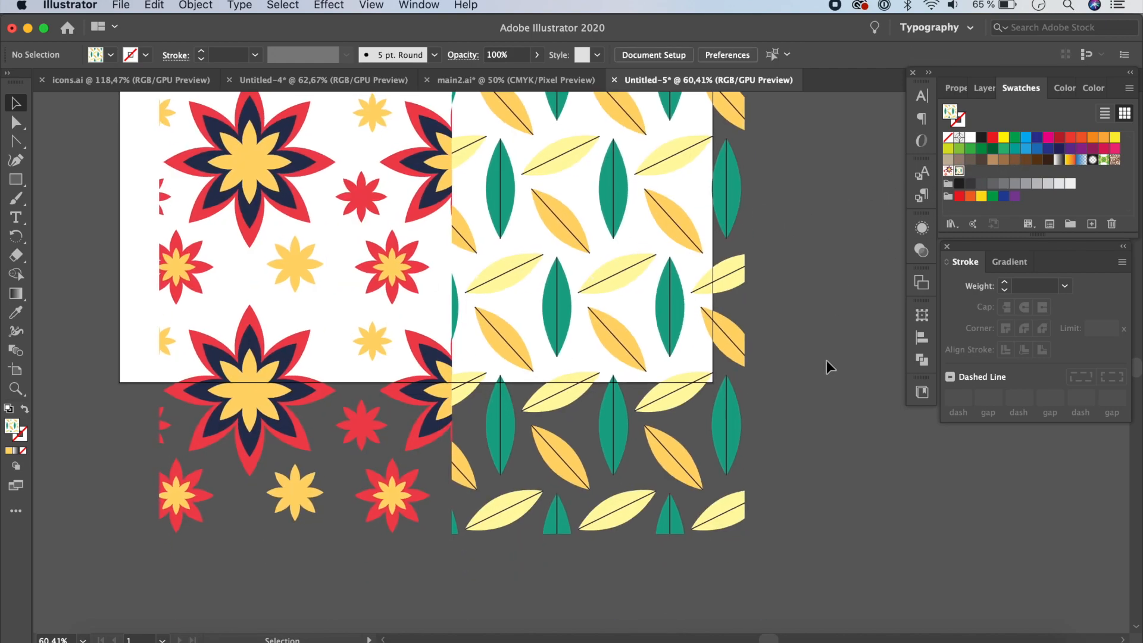
Scale both rectangles and their patterns down together to fit within the artboard's height.
drag(765, 143, 166, 572)
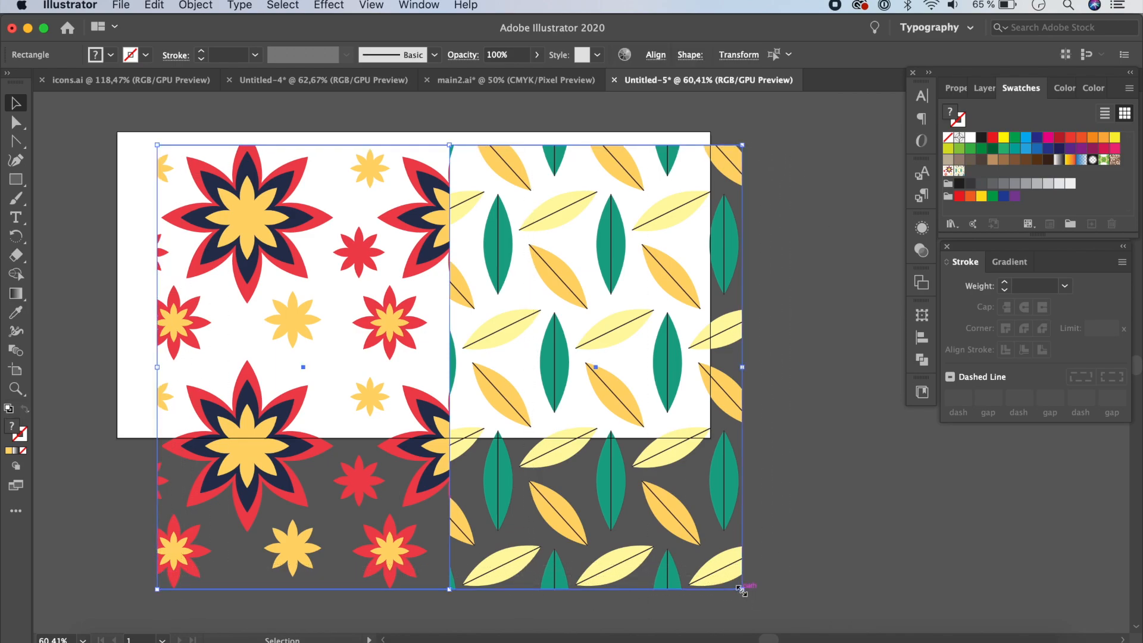
drag(742, 589, 527, 430)
click(578, 487)
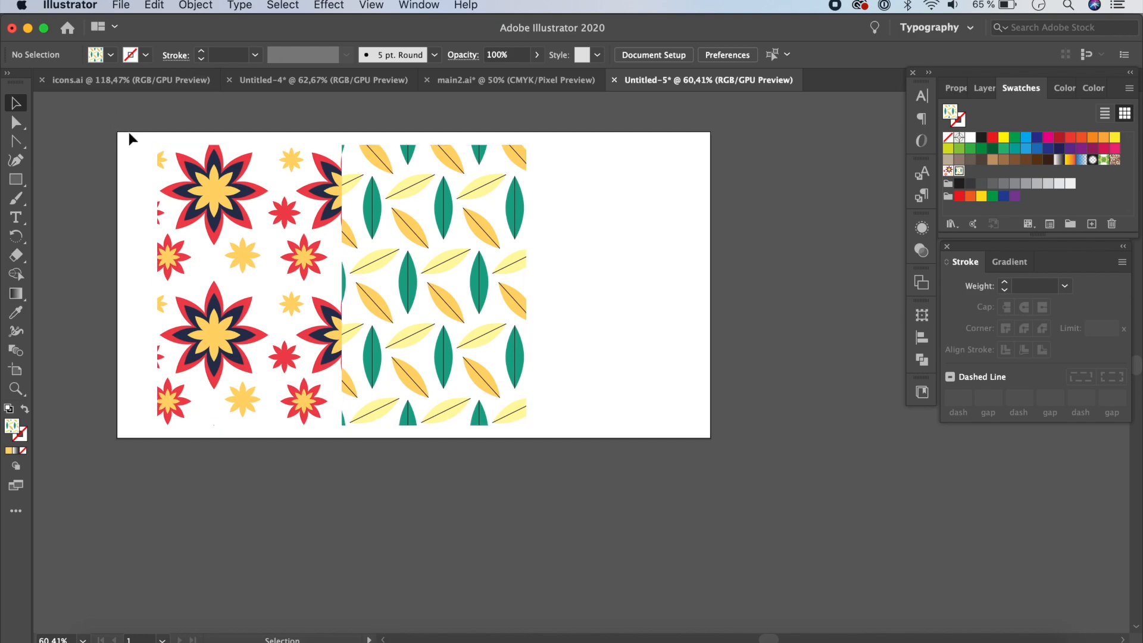
Try to make a new pattern from the two pattern-filled rectangles.
drag(129, 132, 613, 449)
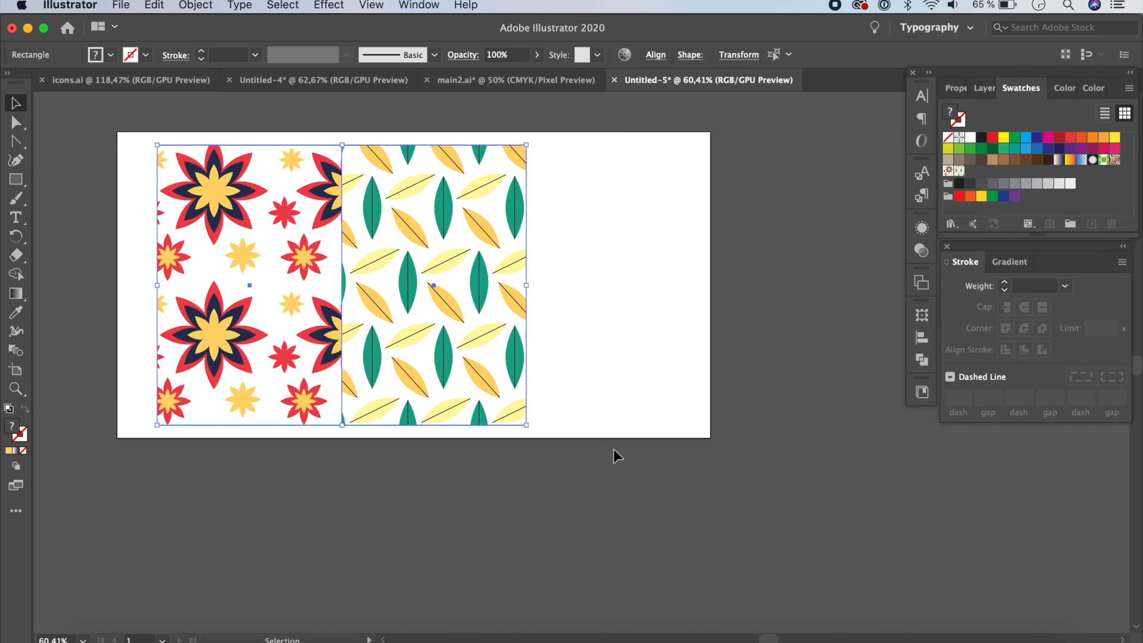
click(196, 6)
mouse_move(258, 388)
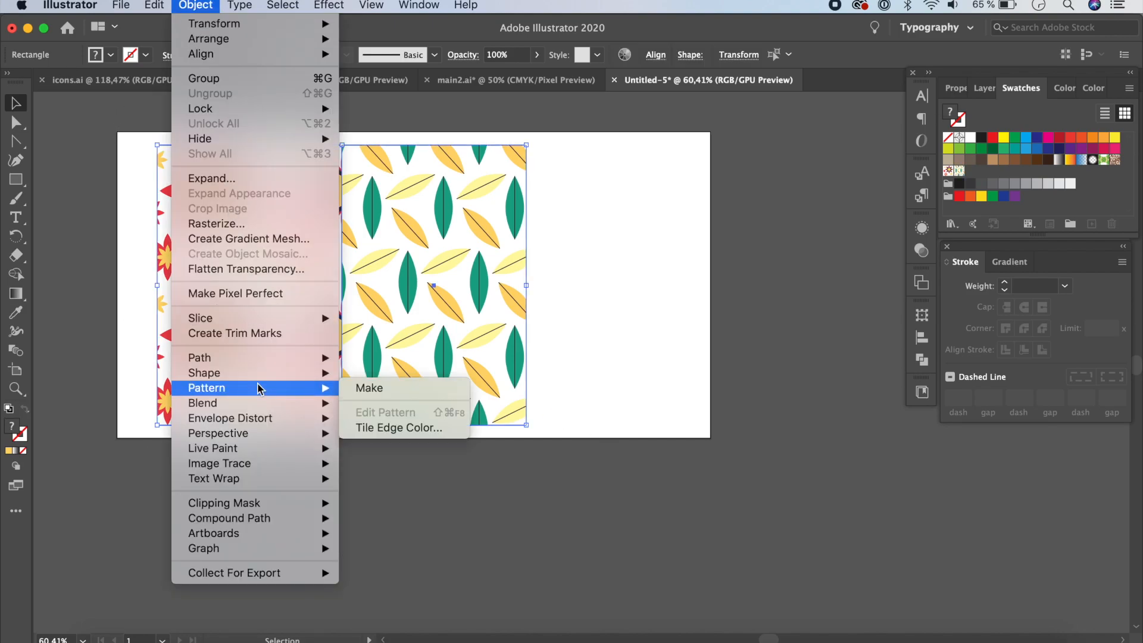
click(367, 389)
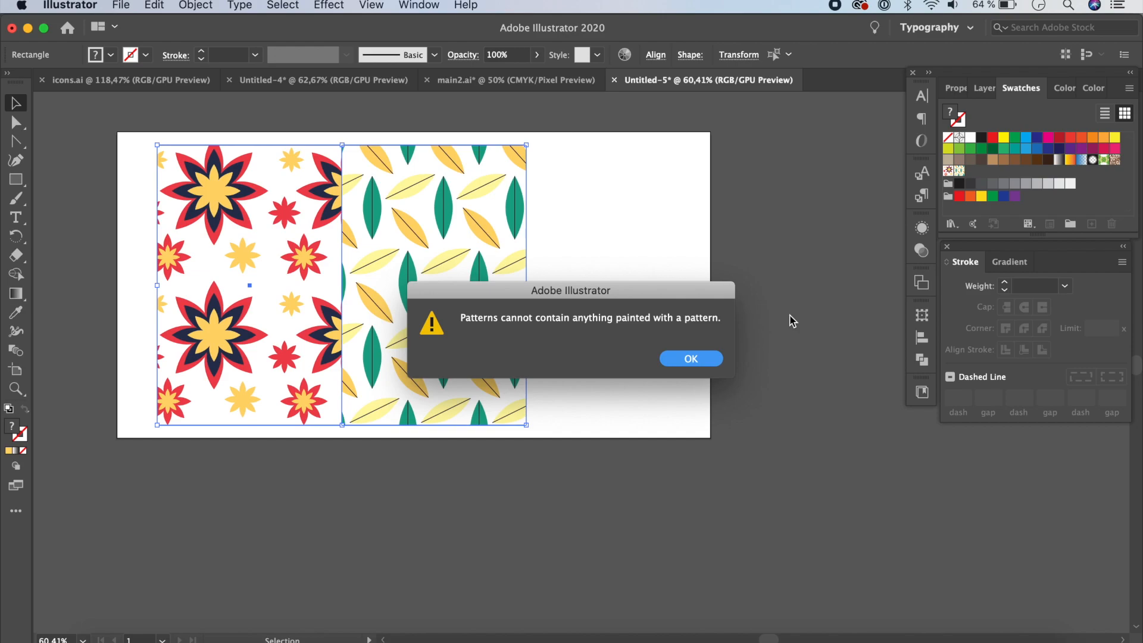
Expand both pattern-filled rectangles into plain artwork.
click(690, 359)
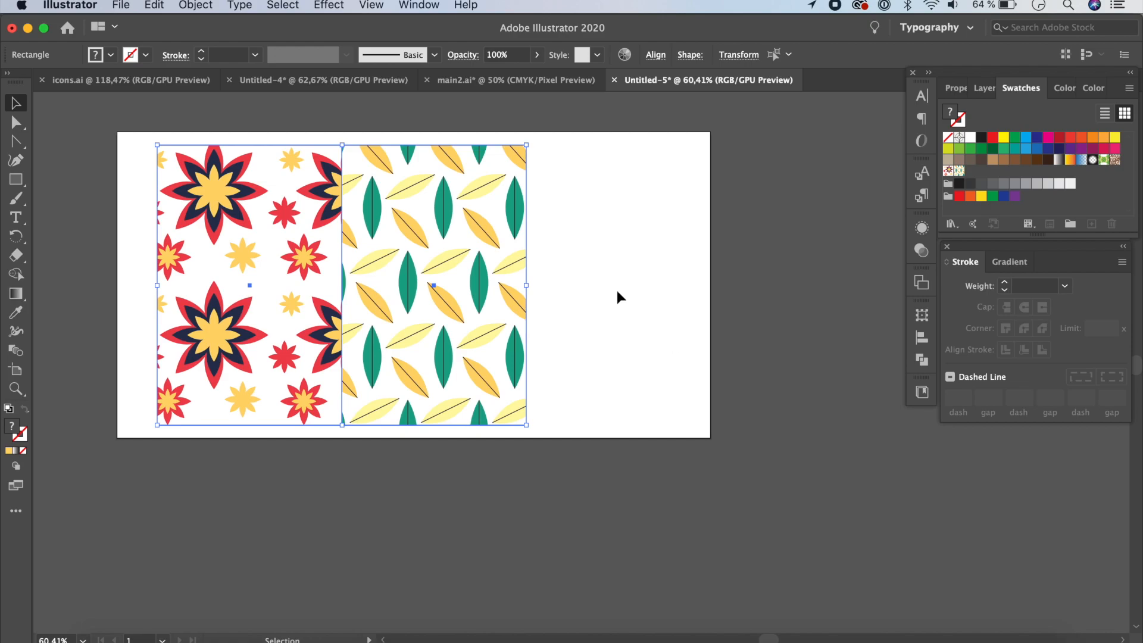
click(196, 6)
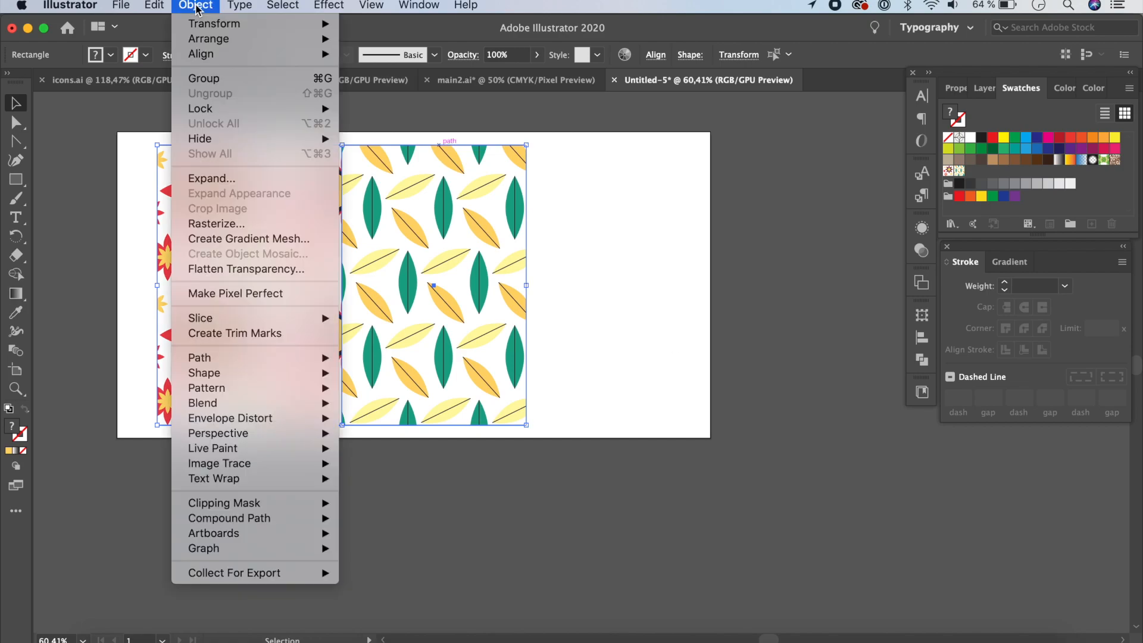
click(221, 180)
click(632, 429)
Make a new pattern from the expanded flower and leaf artwork with the Brick by Row tile type.
click(109, 116)
drag(109, 116, 553, 449)
click(203, 9)
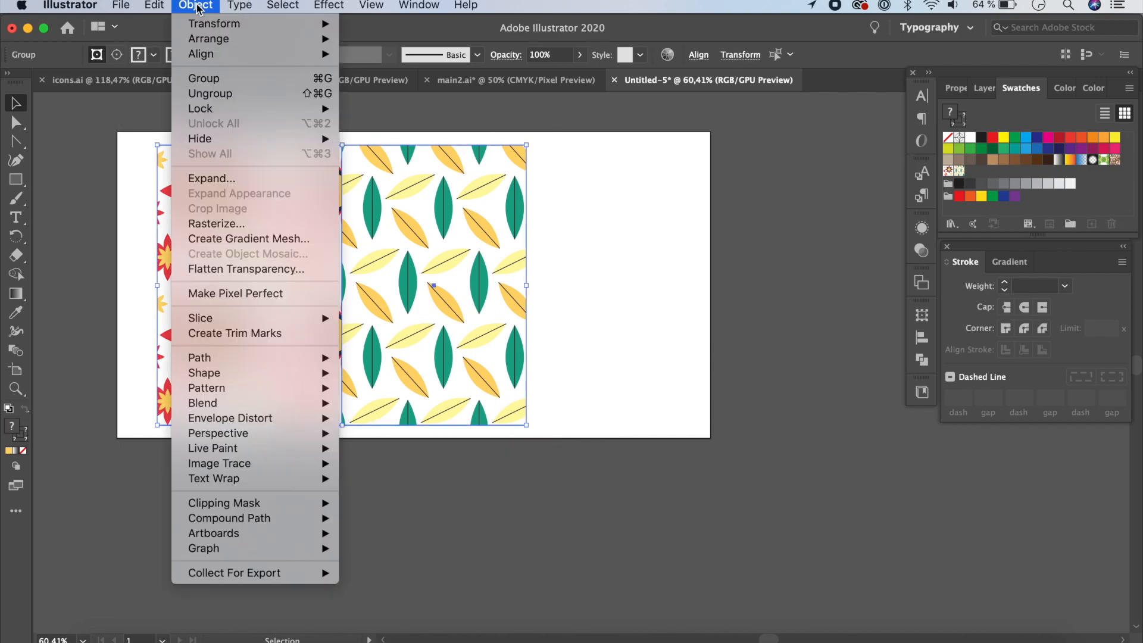
mouse_move(310, 387)
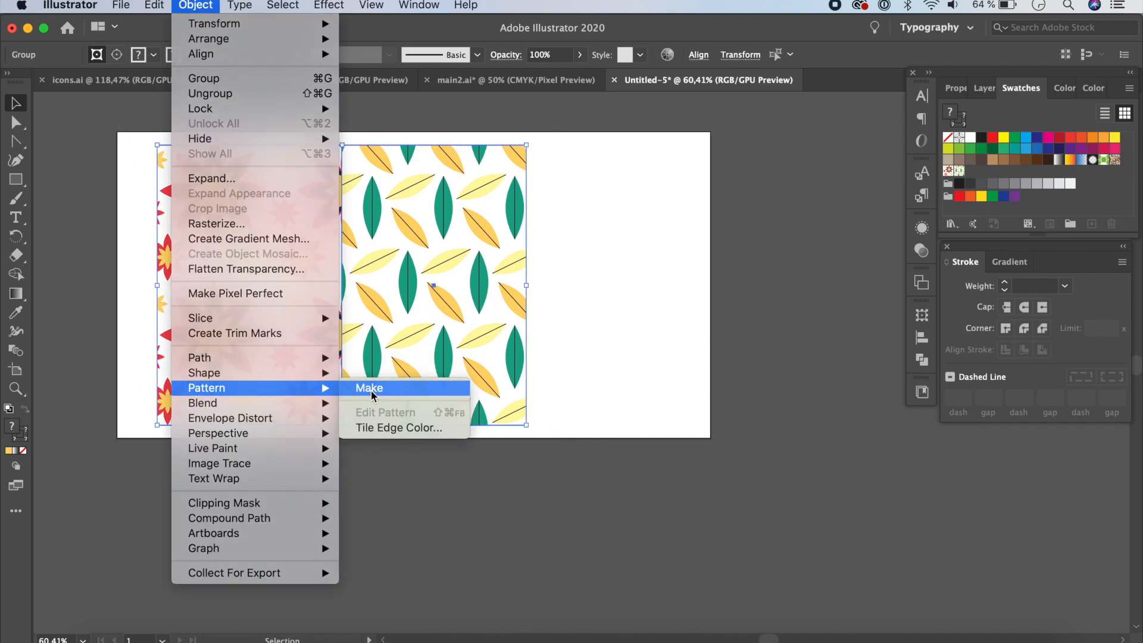
click(363, 388)
click(718, 372)
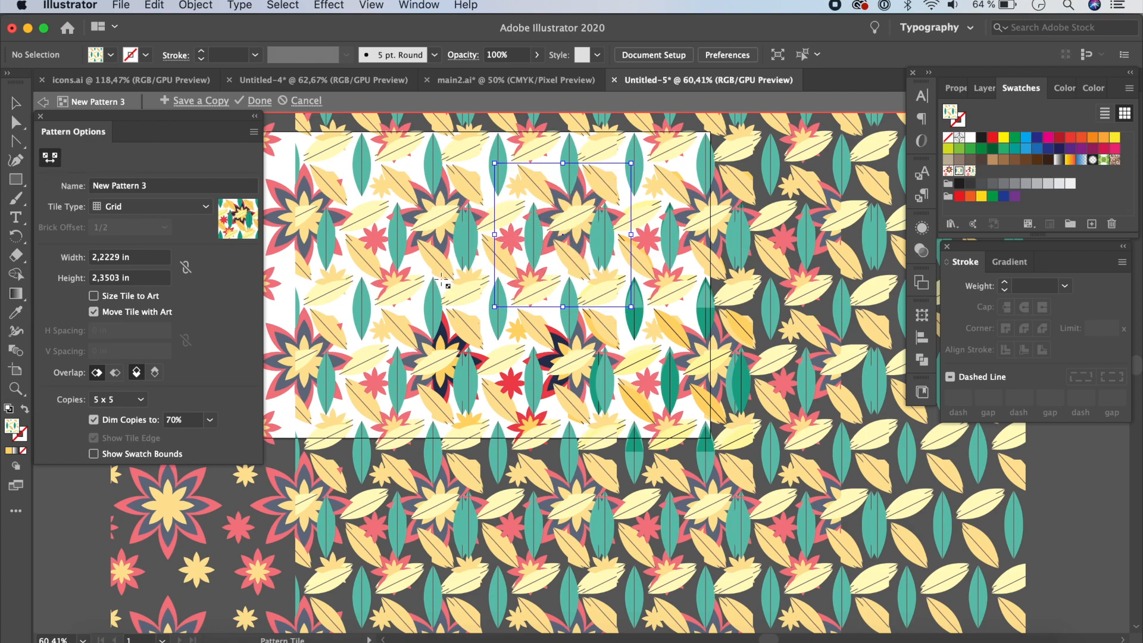
click(205, 208)
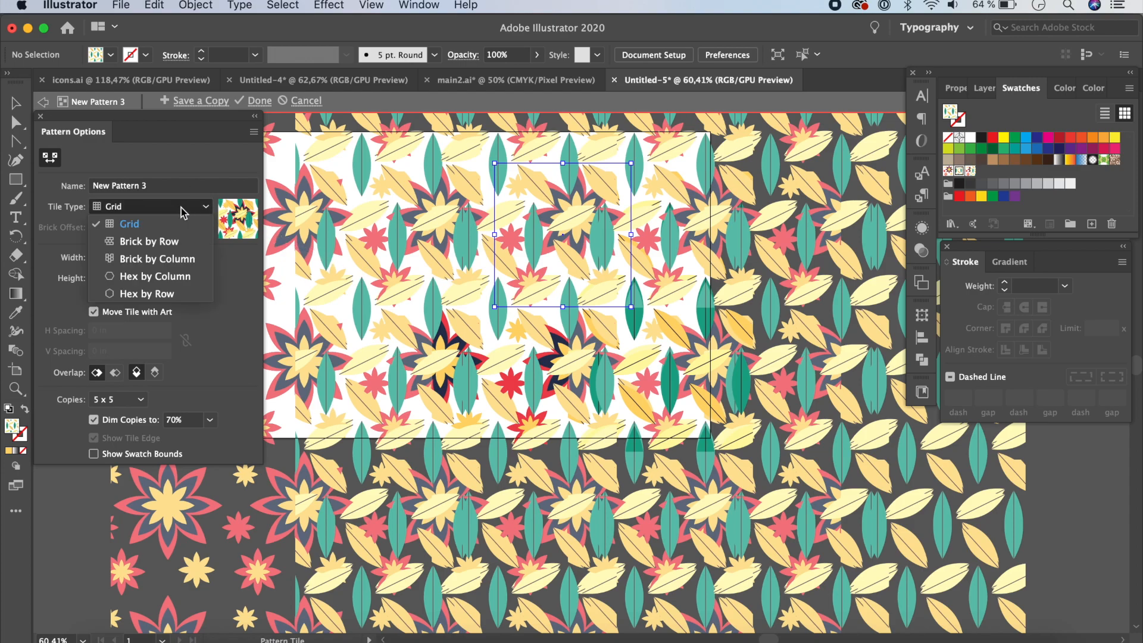
click(163, 243)
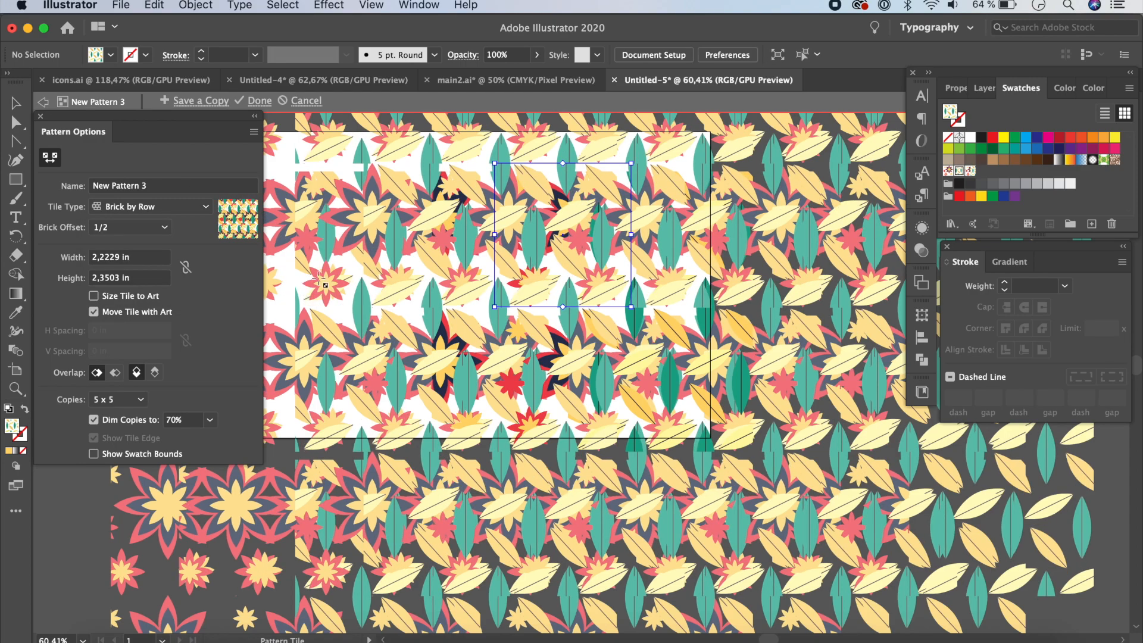
Resize the pattern tile to the edges of the flower and leaf artwork, about 6.02 by 4.57 in, and save the pattern.
drag(494, 305, 337, 502)
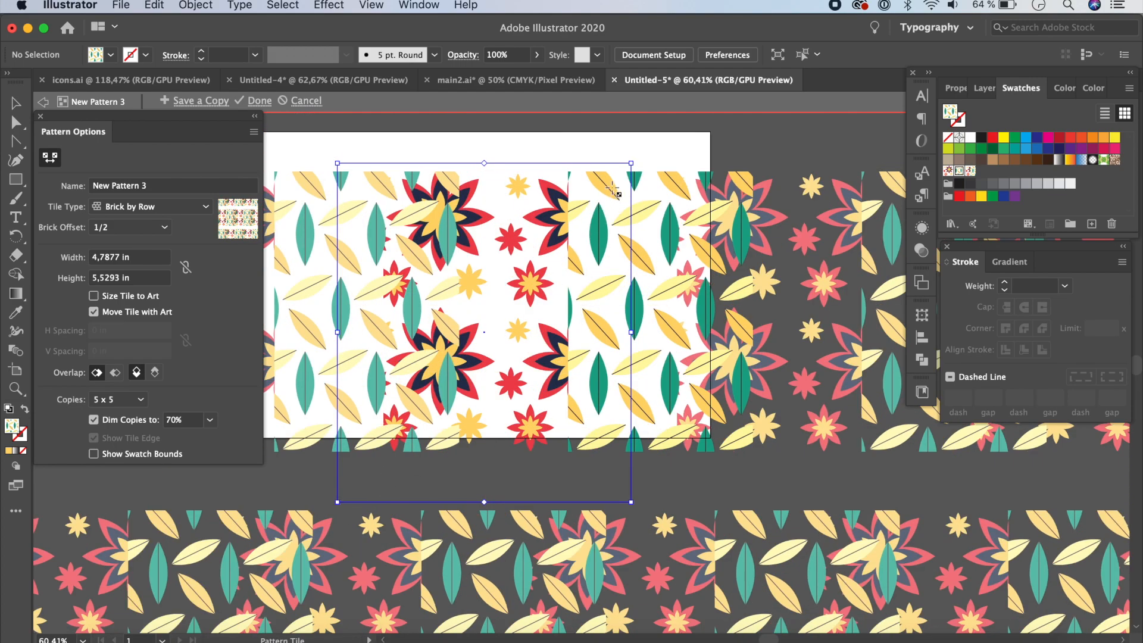
drag(632, 331, 753, 337)
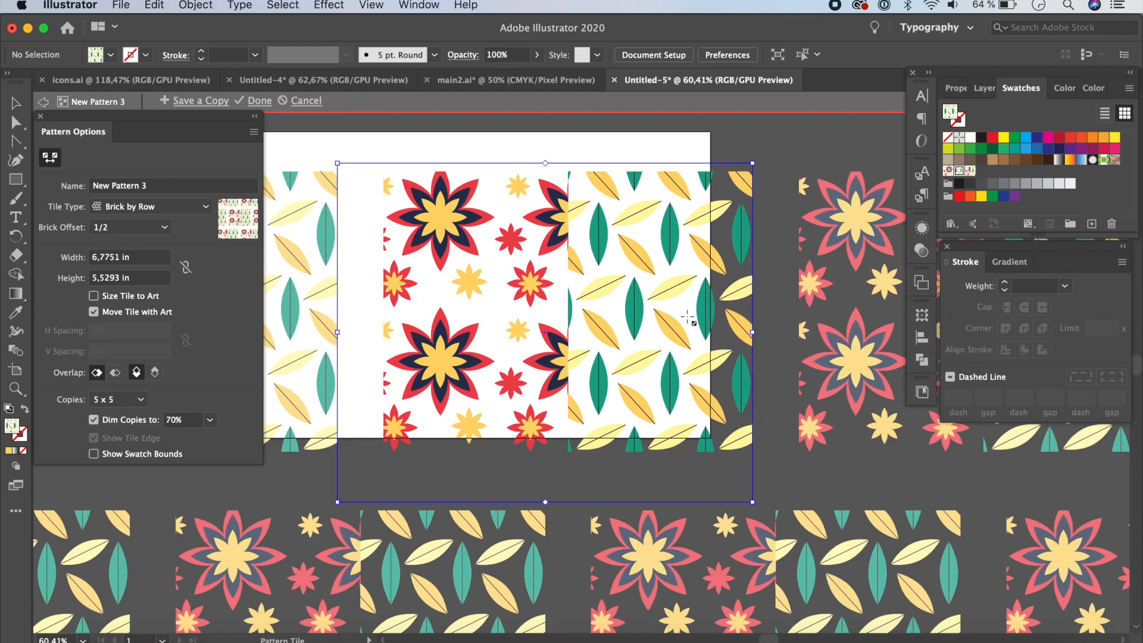
drag(337, 502, 381, 449)
drag(383, 168, 383, 172)
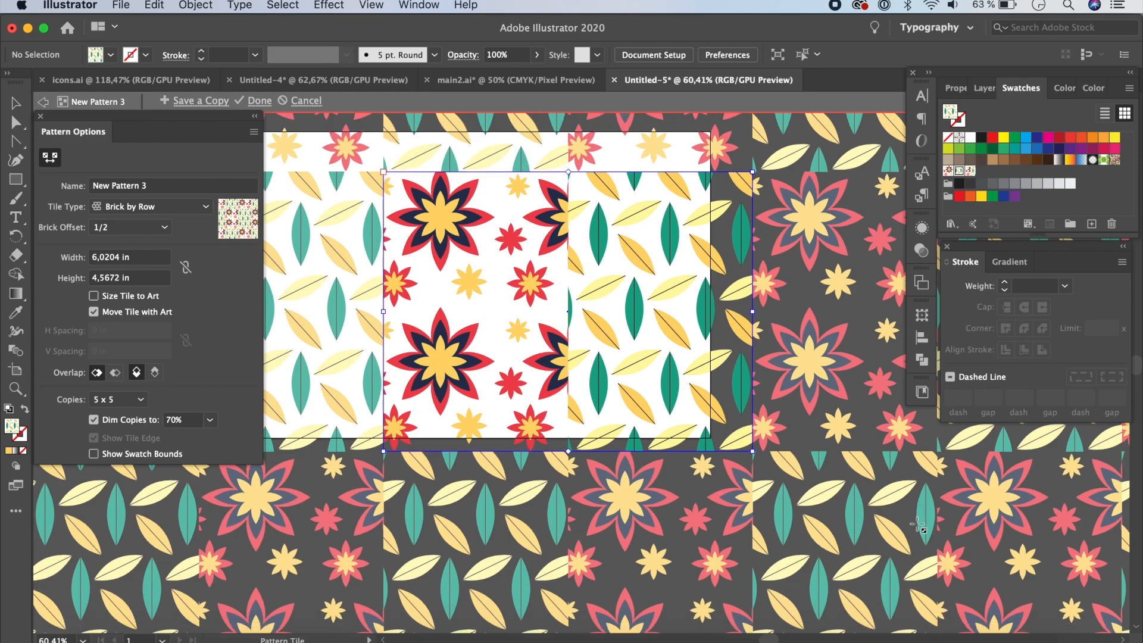
click(259, 101)
Draw a rectangle about 19.43 by 11.56 in below the artboard and fill it with the combined flower-and-leaf pattern over white.
scroll(551, 441, down, 5)
scroll(550, 441, down, 3)
click(16, 180)
drag(107, 145, 885, 608)
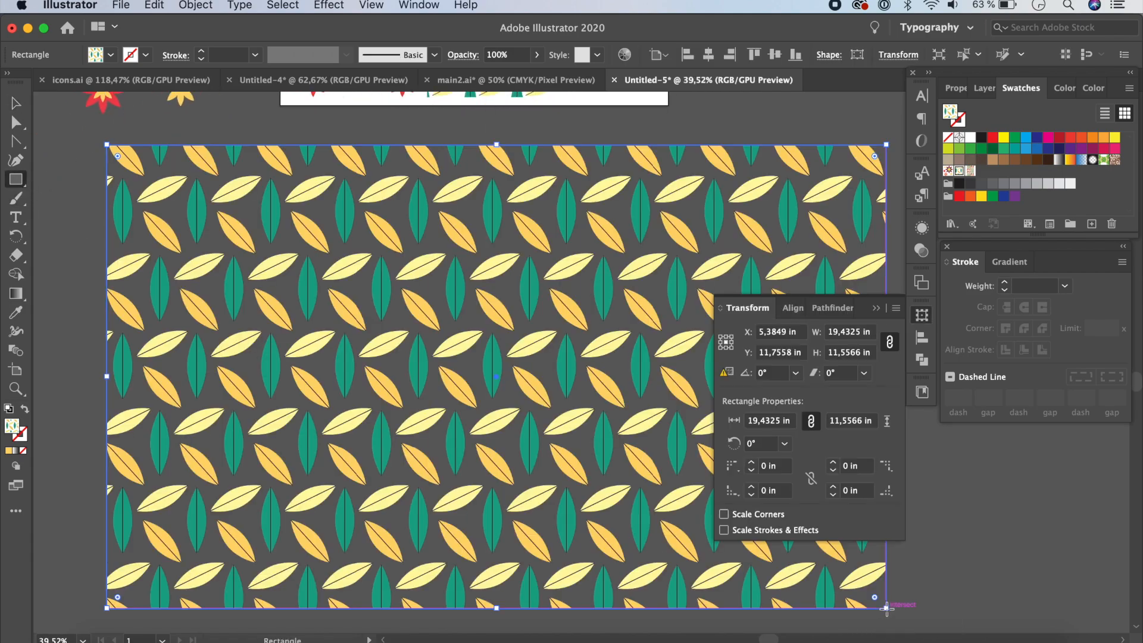
click(970, 138)
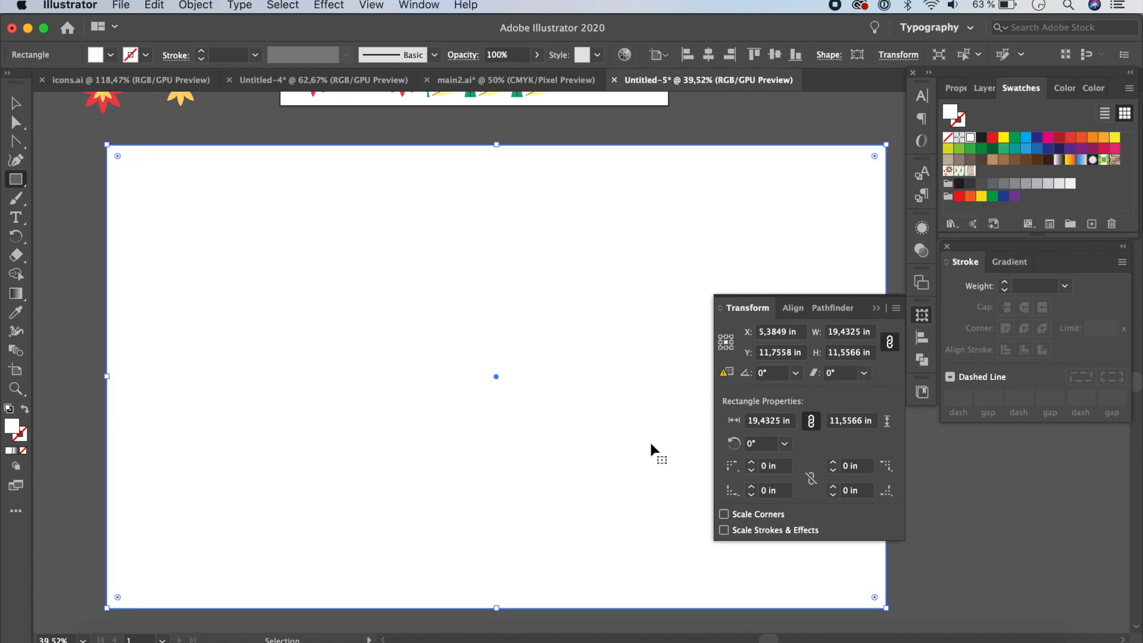
click(960, 171)
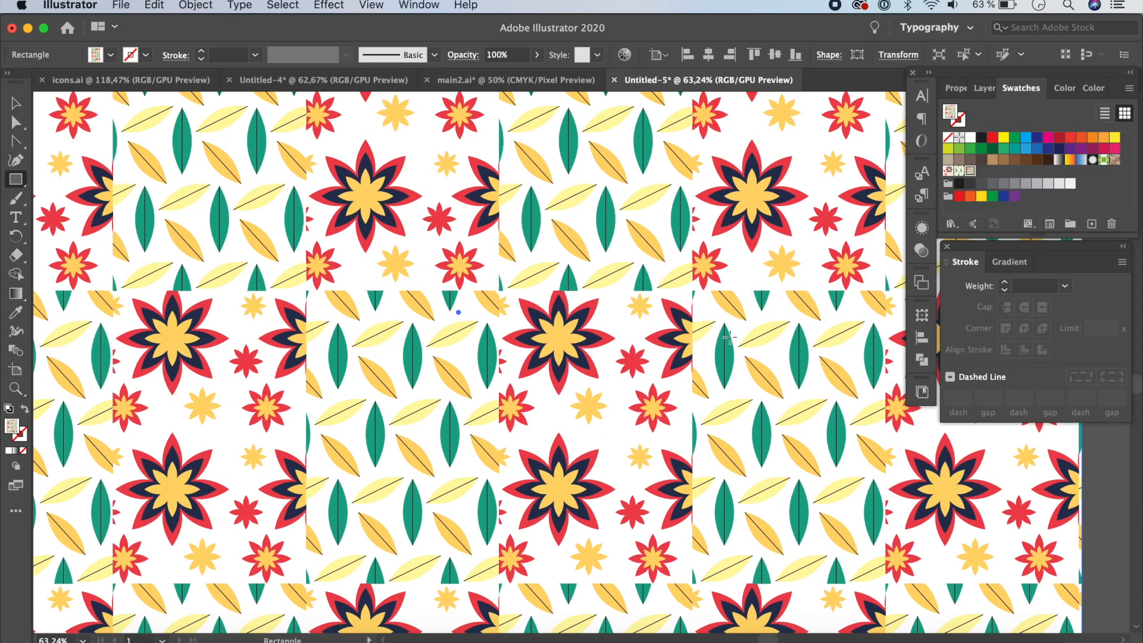